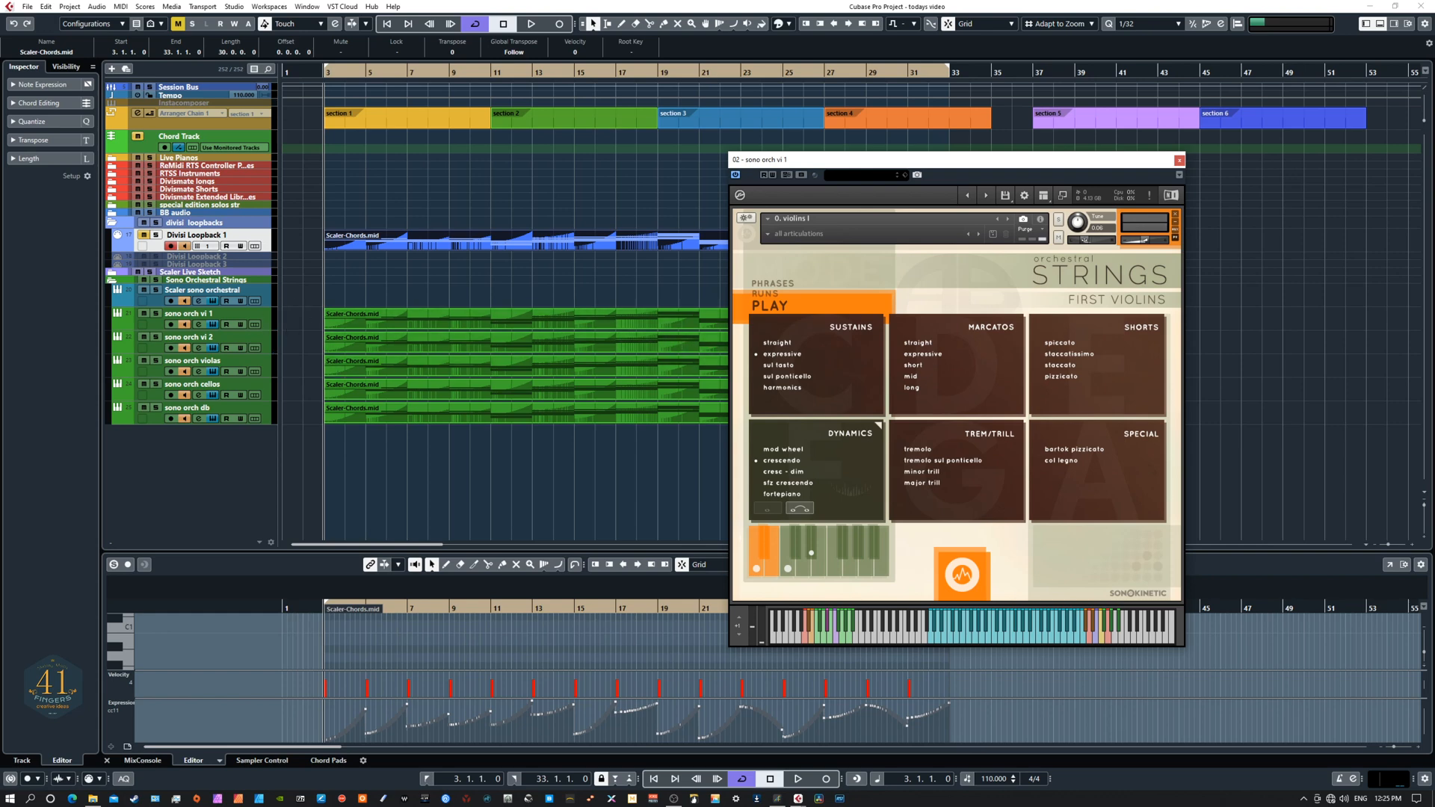
- Open the instrument windows of the sono orch db, violas, cellos and vi 2 tracks and play back the arrangement
{"action": "left_click", "coordinate": [198, 418]}
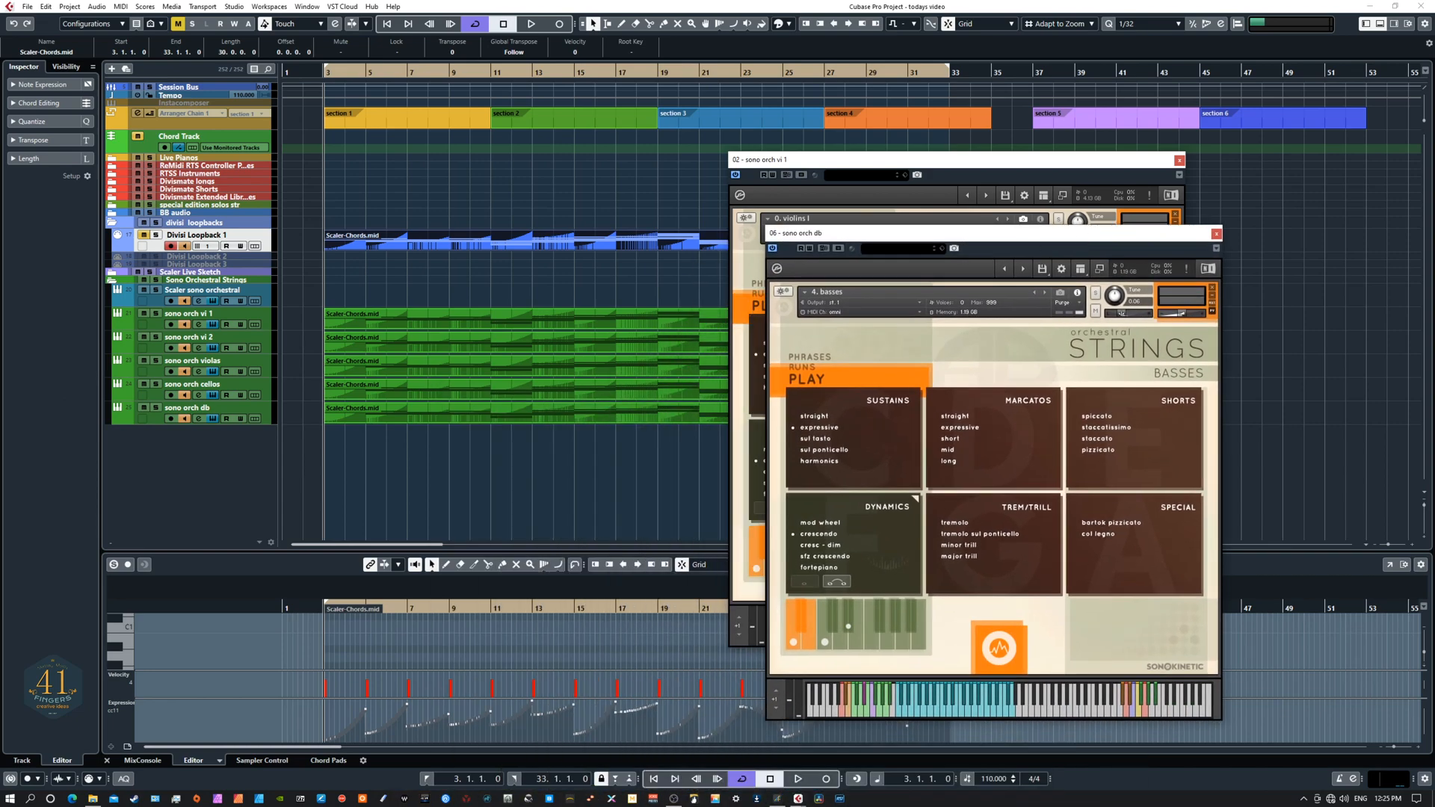
{"action": "left_click", "coordinate": [198, 371]}
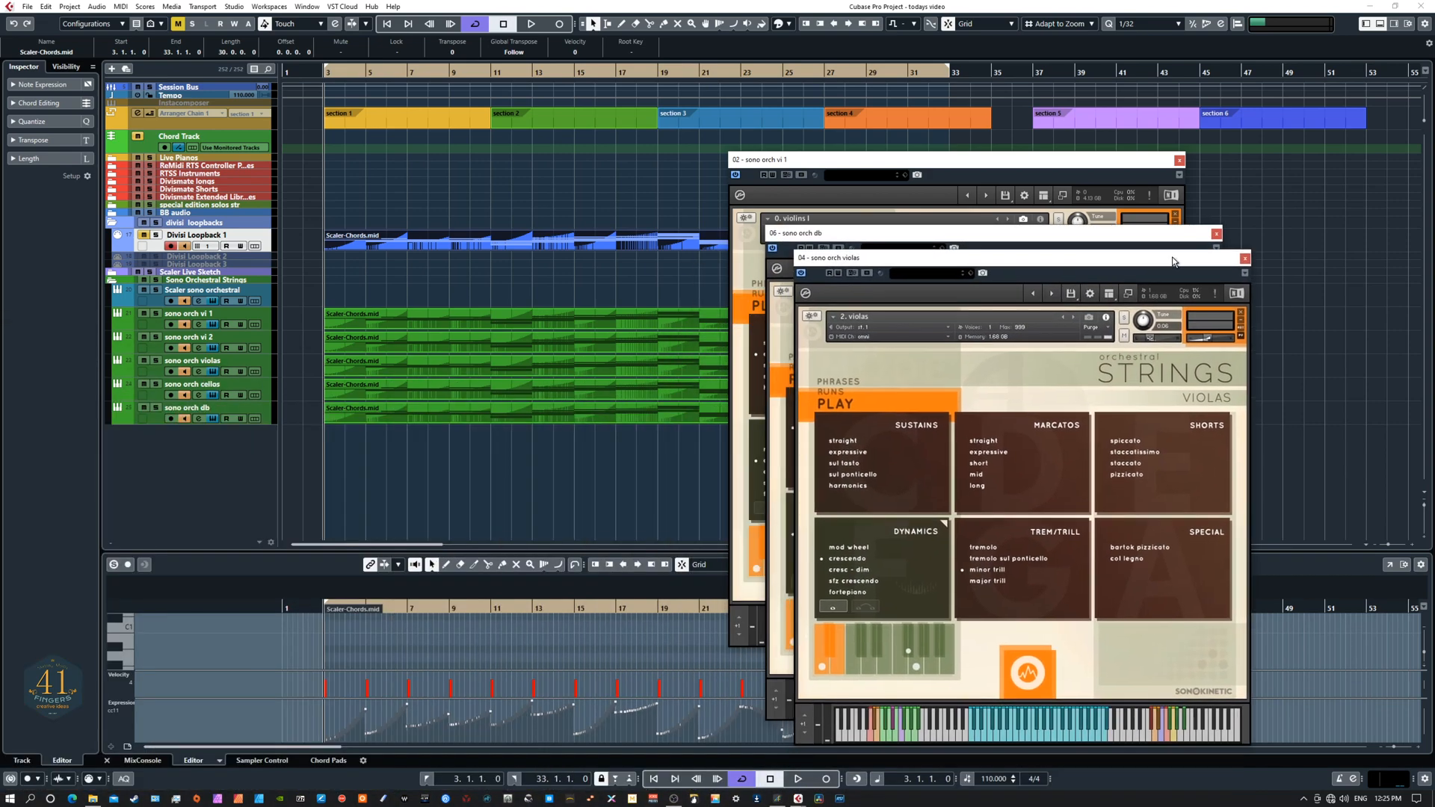
{"action": "left_click", "coordinate": [198, 395]}
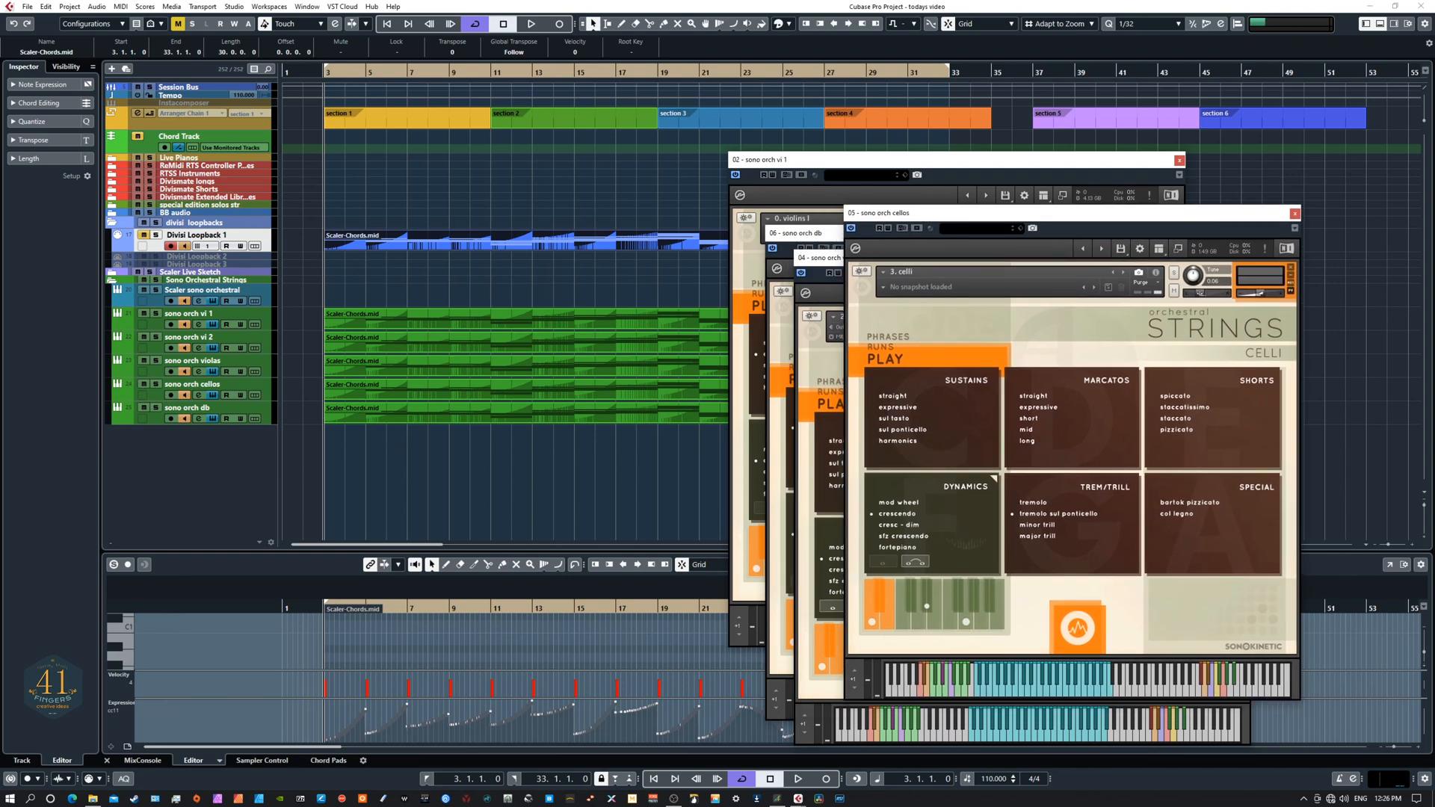
{"action": "left_click", "coordinate": [198, 347]}
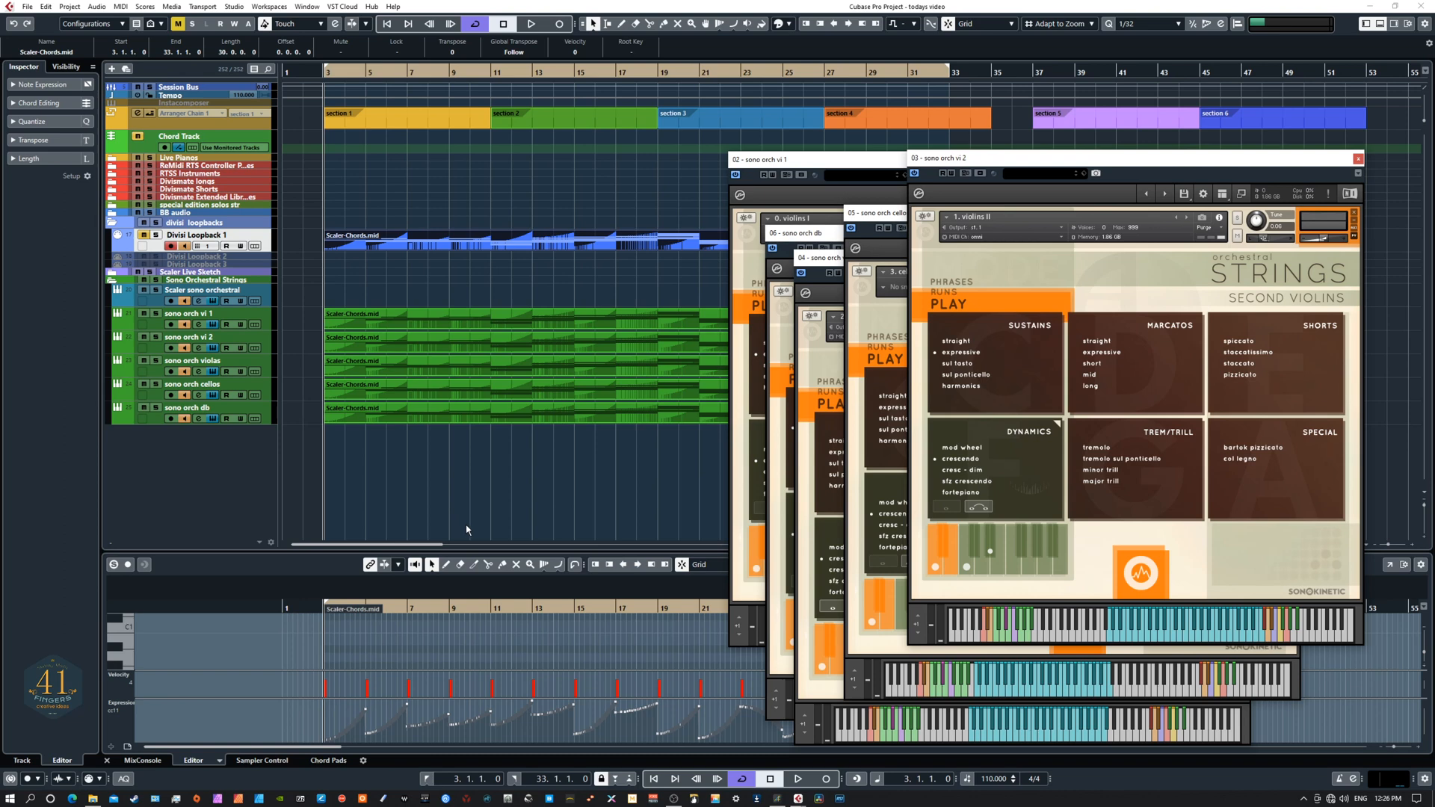
{"action": "key", "text": "space"}
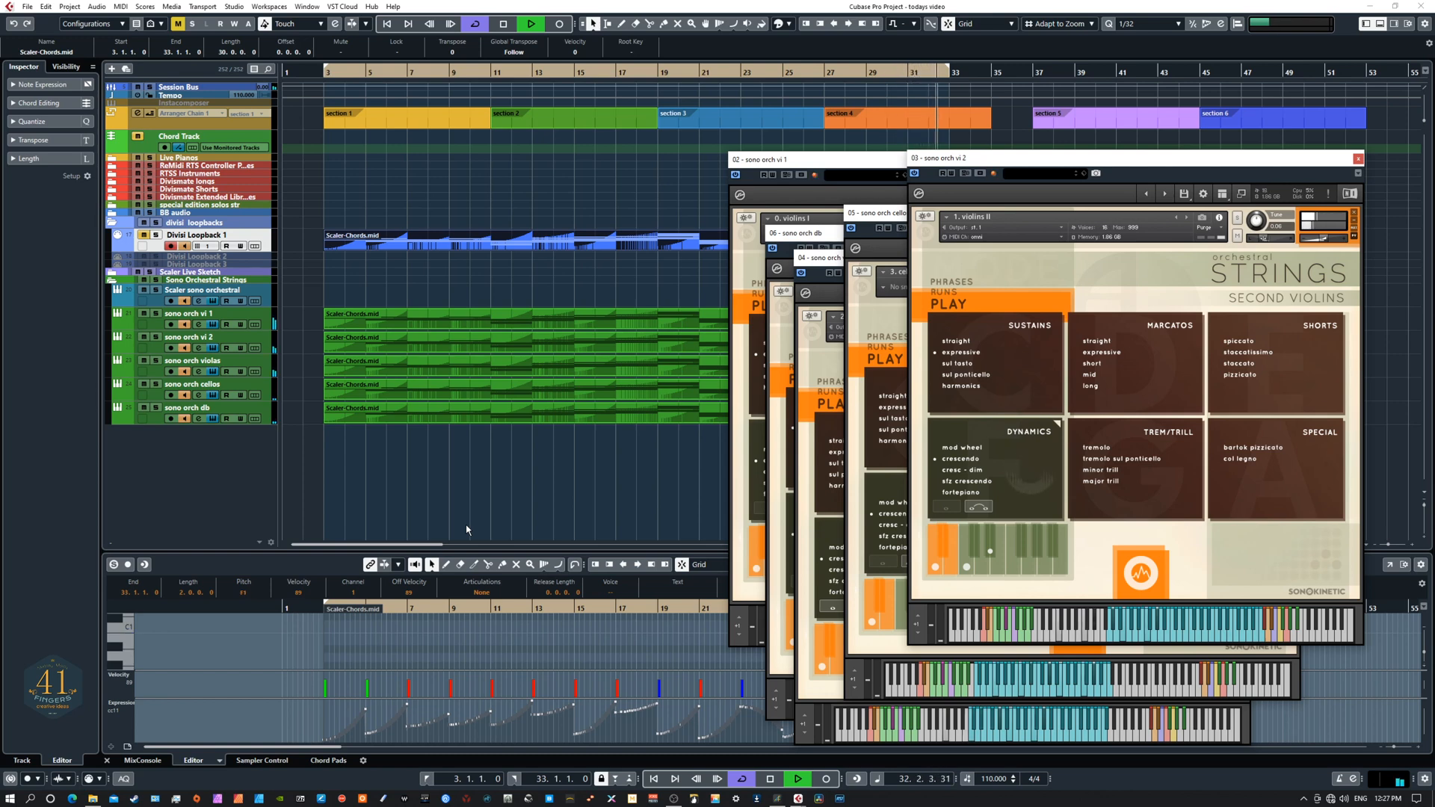
{"action": "key", "text": "space"}
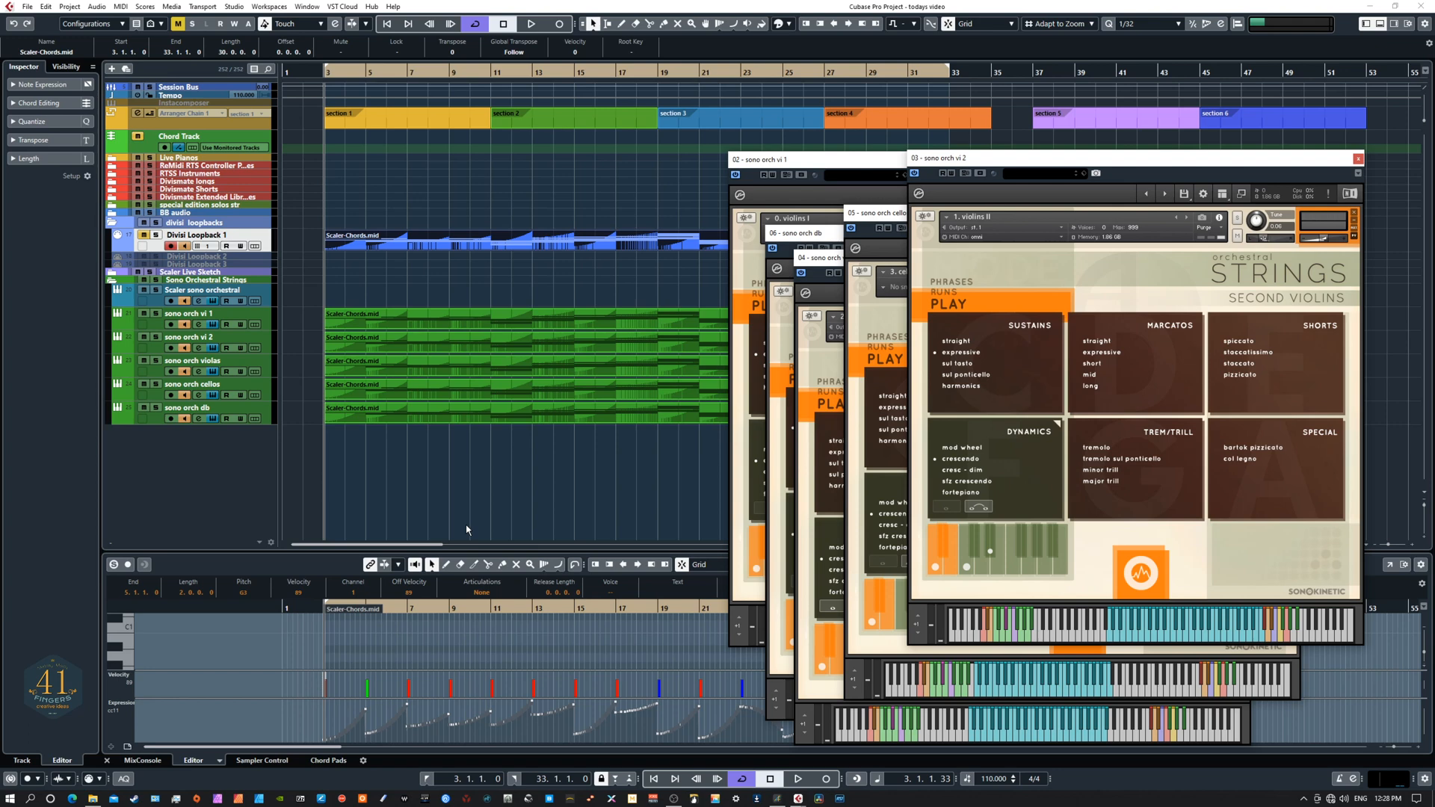
- Bring the First Violins instrument into clear view and examine its global settings, including divisi and CC controls
{"action": "left_click", "coordinate": [832, 163]}
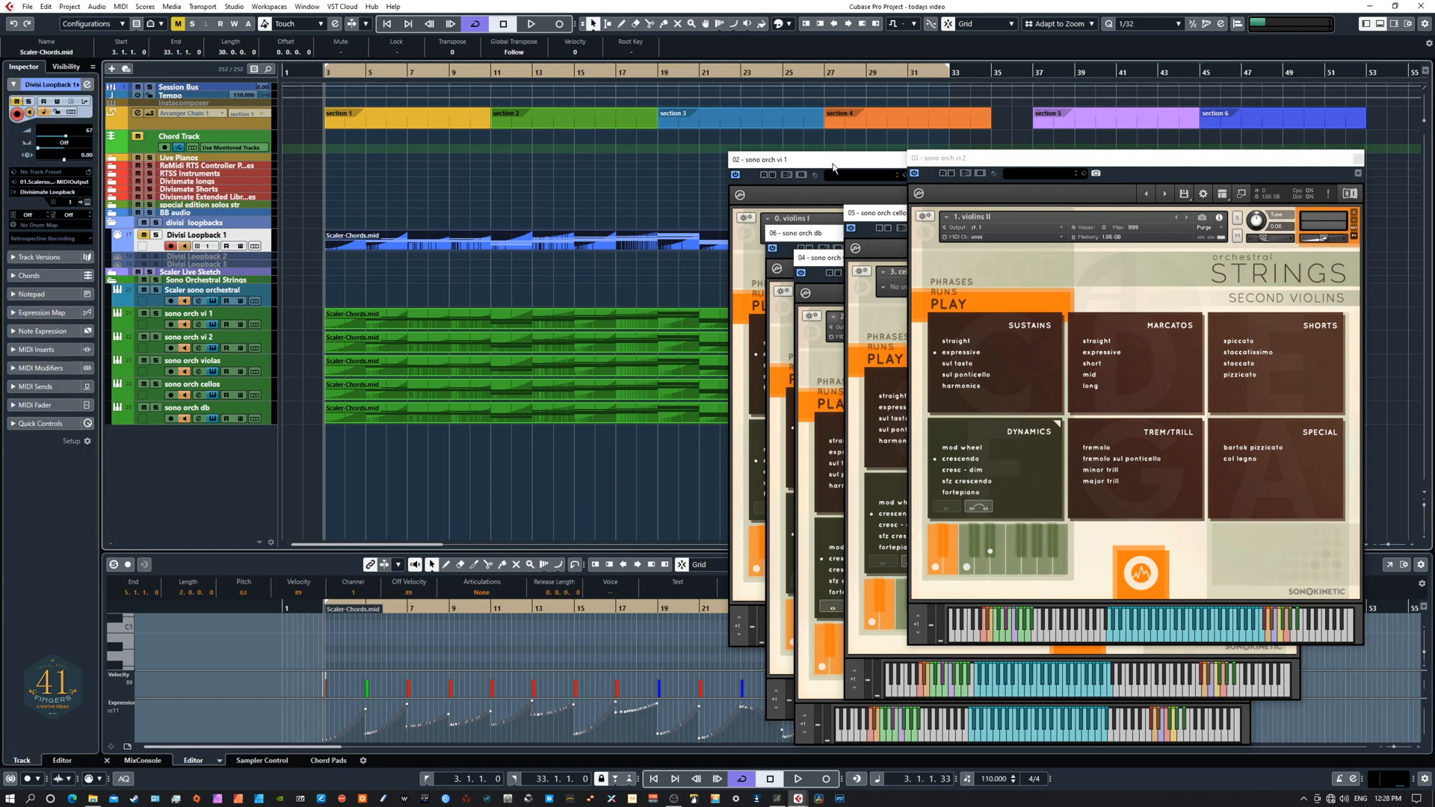
{"action": "left_click_drag", "start_coordinate": [833, 166], "coordinate": [355, 167]}
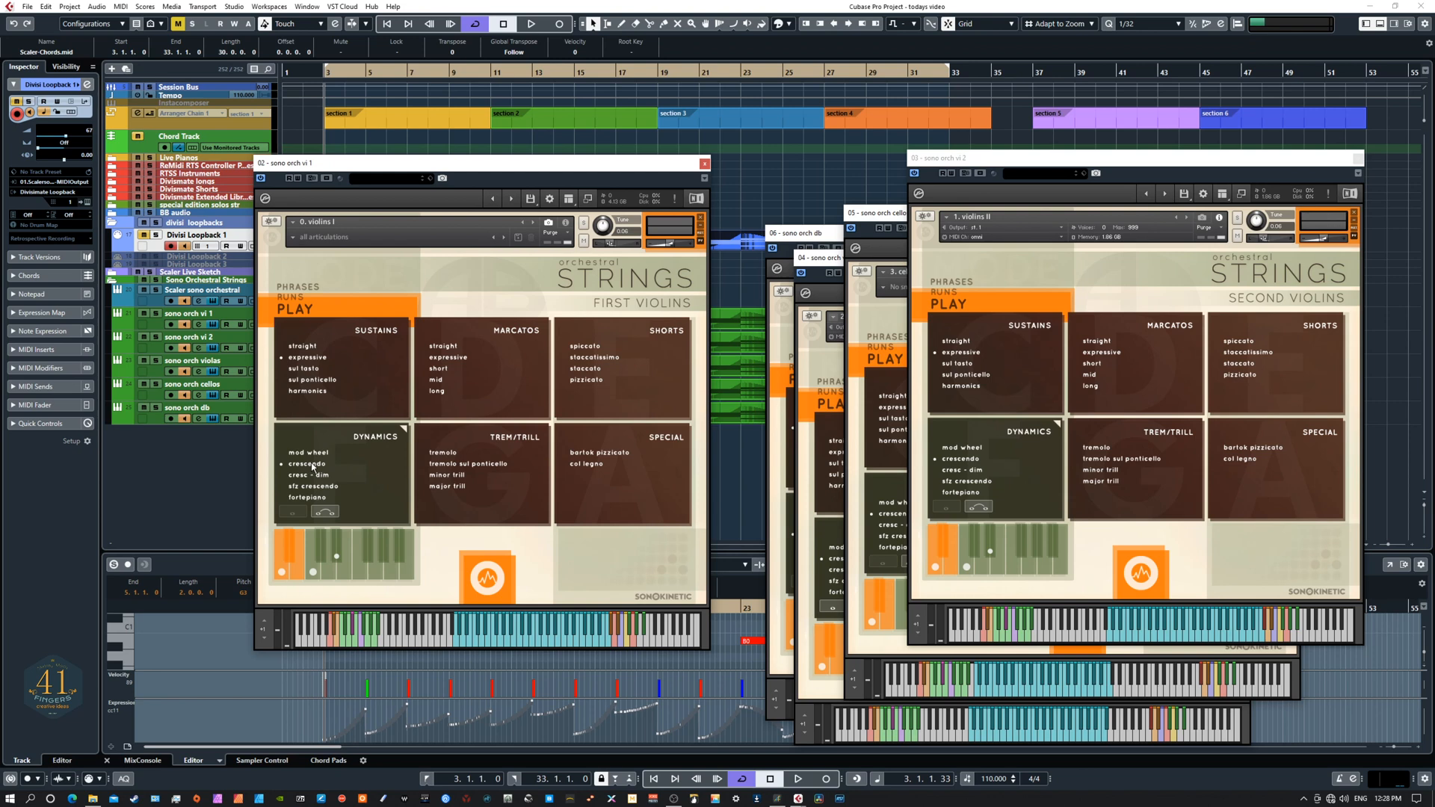
{"action": "left_click", "coordinate": [480, 573]}
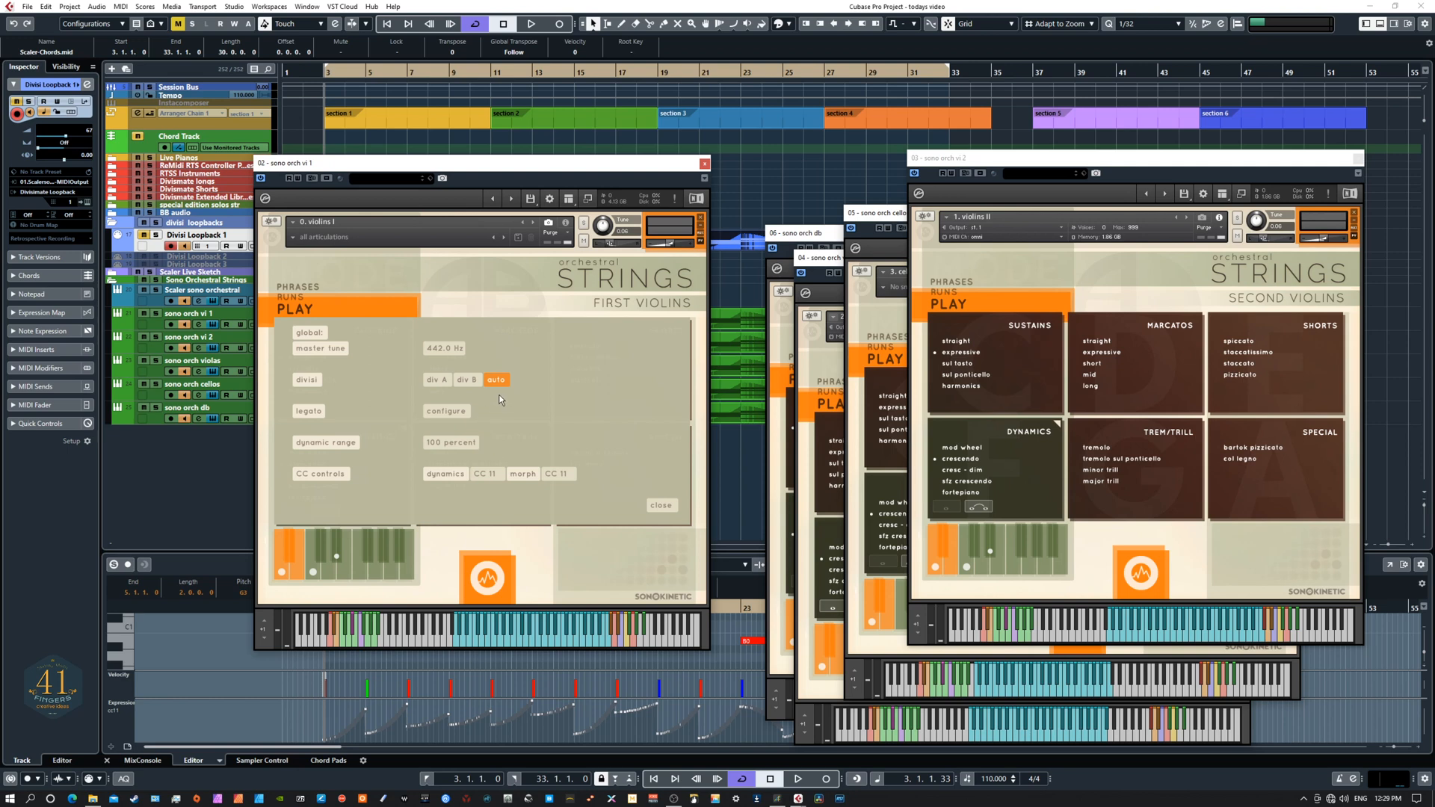
{"action": "left_click", "coordinate": [662, 506]}
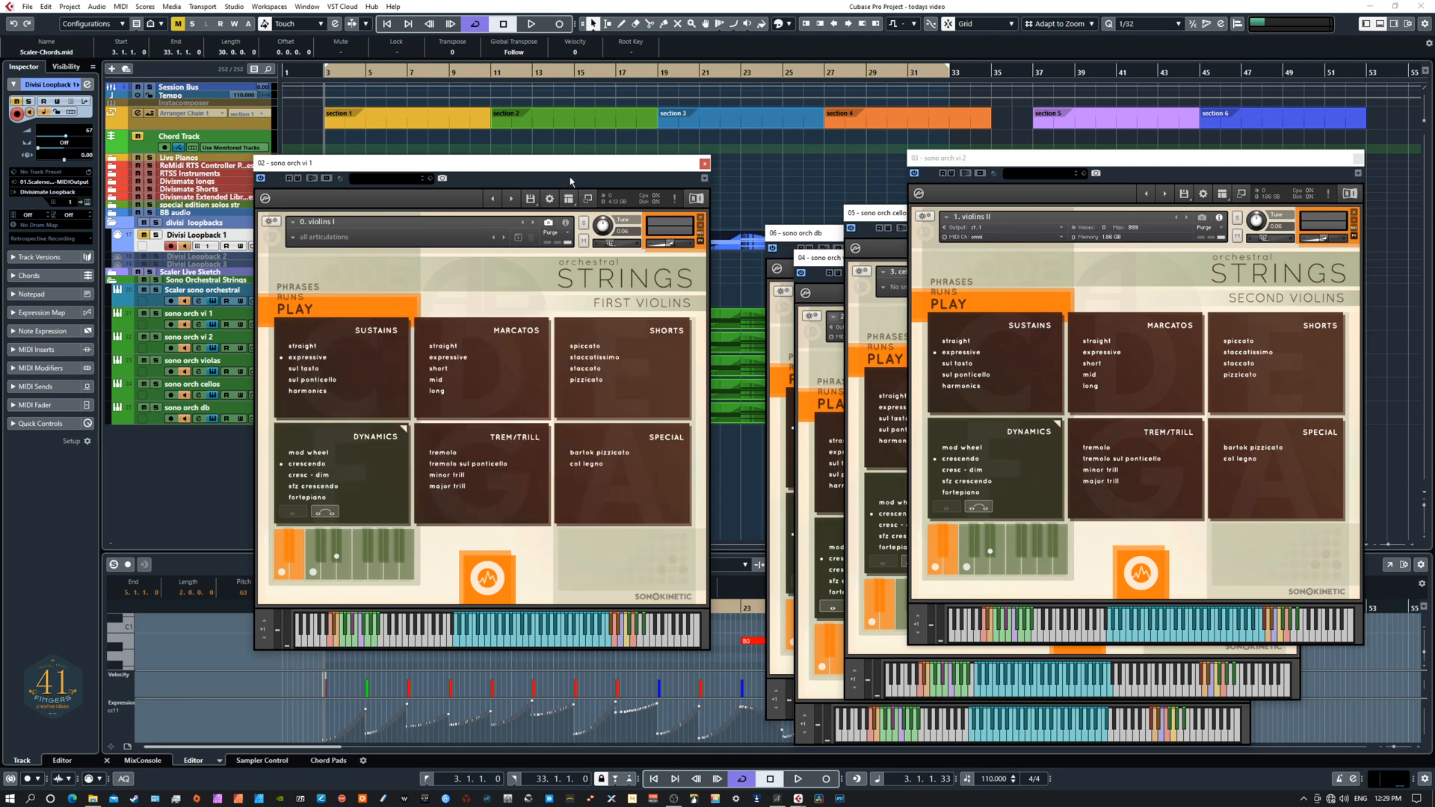
- Examine the legato settings of the First Violins instrument and close its window
{"action": "left_click_drag", "start_coordinate": [580, 174], "coordinate": [555, 219]}
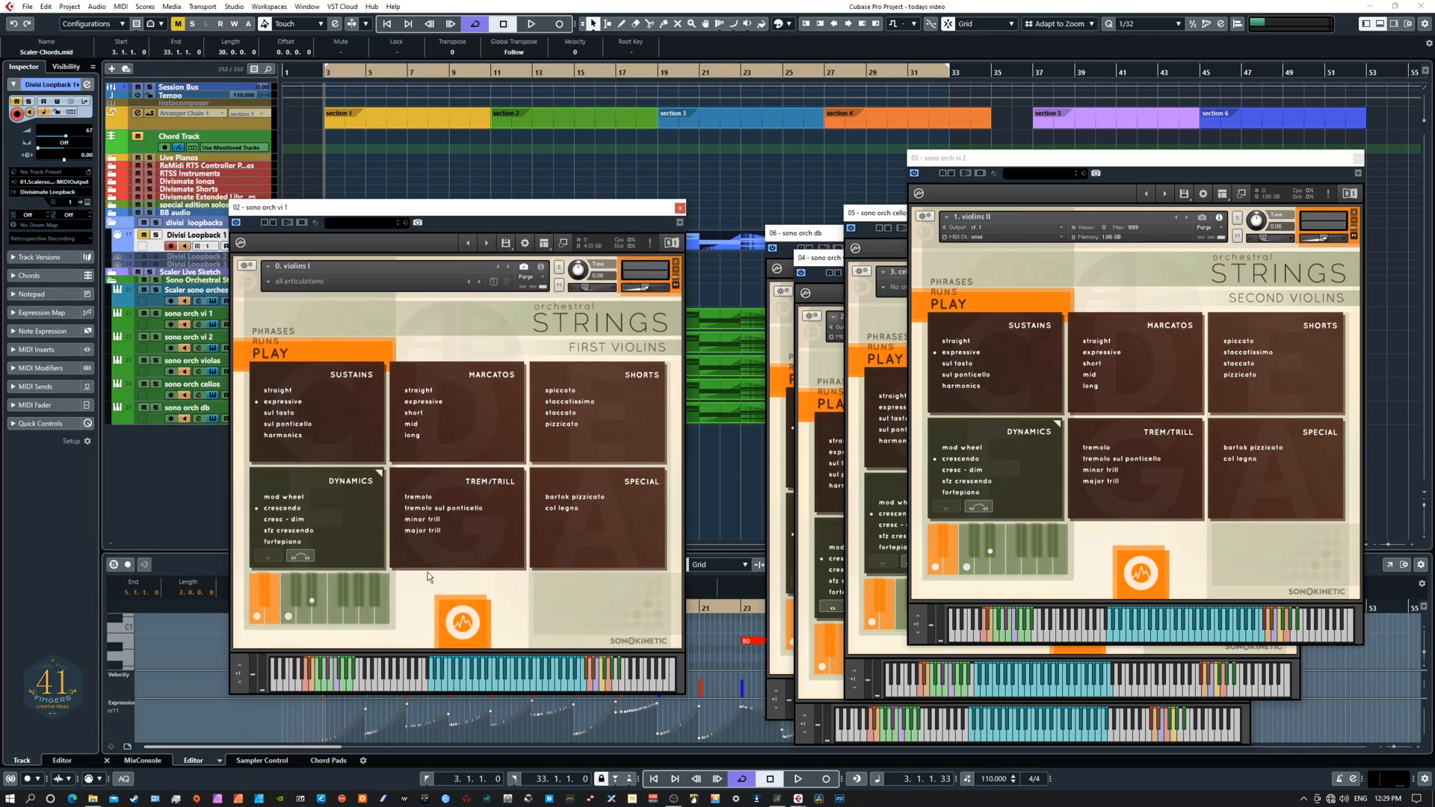
{"action": "left_click", "coordinate": [465, 620]}
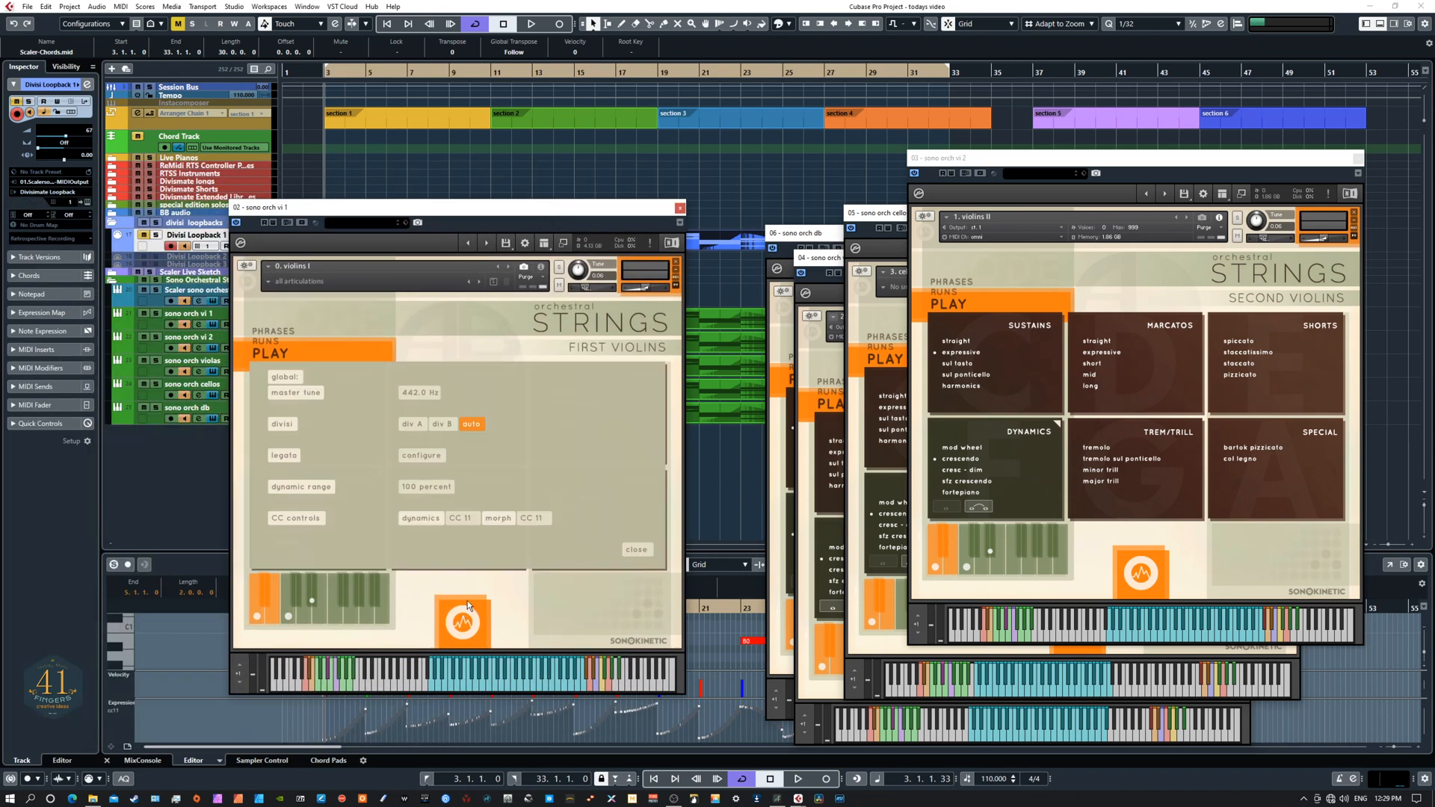
{"action": "left_click", "coordinate": [410, 456]}
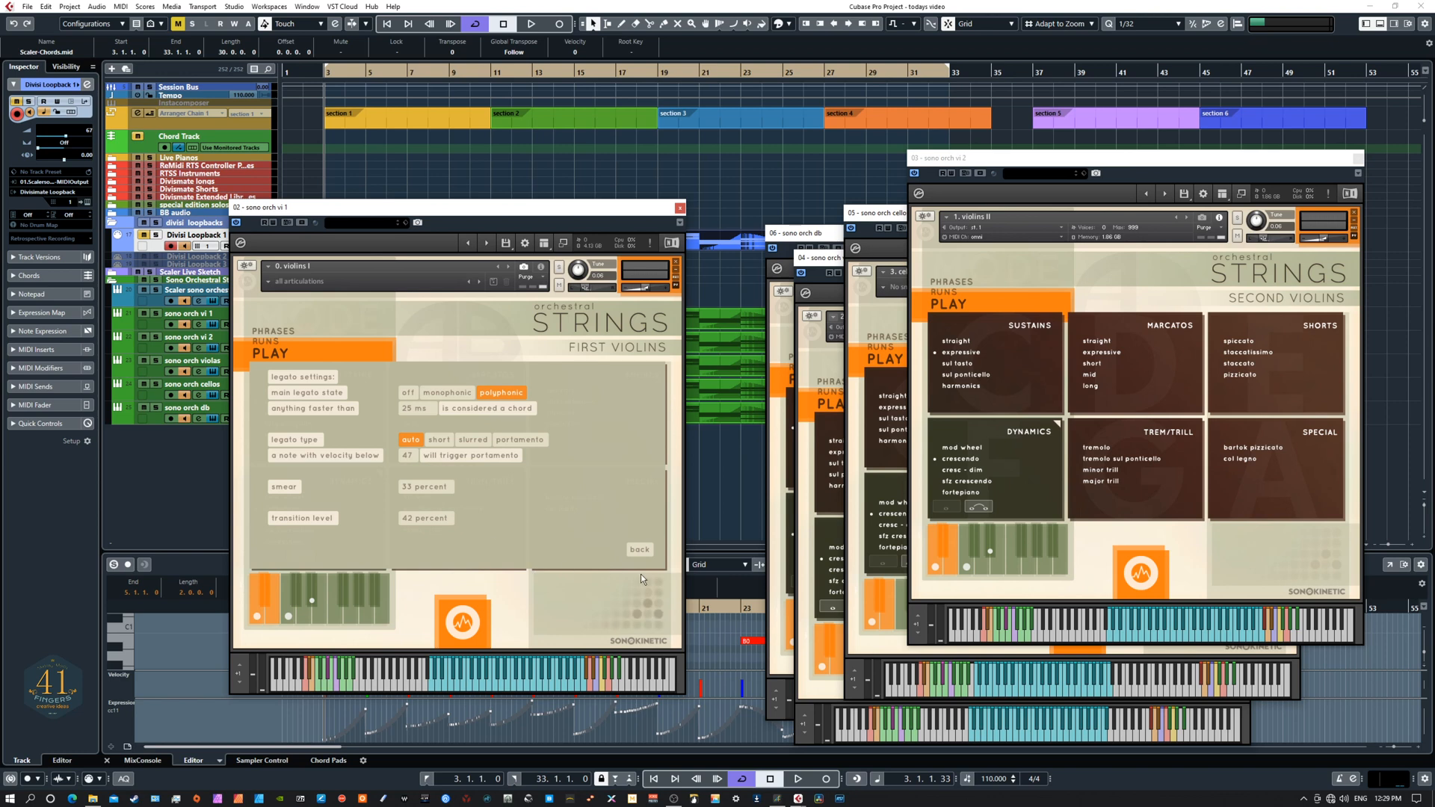
{"action": "left_click", "coordinate": [639, 551]}
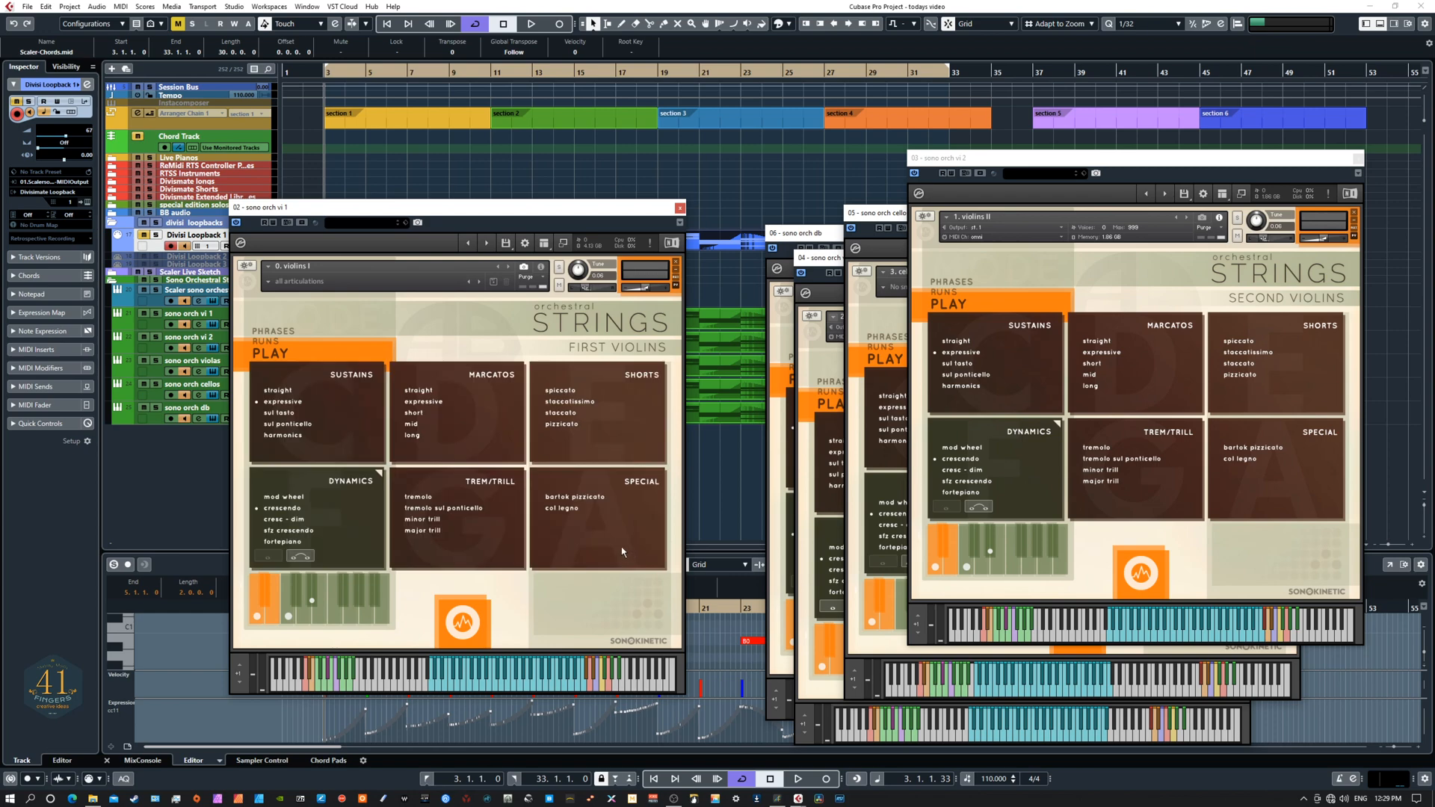
{"action": "left_click_drag", "start_coordinate": [587, 209], "coordinate": [190, 209]}
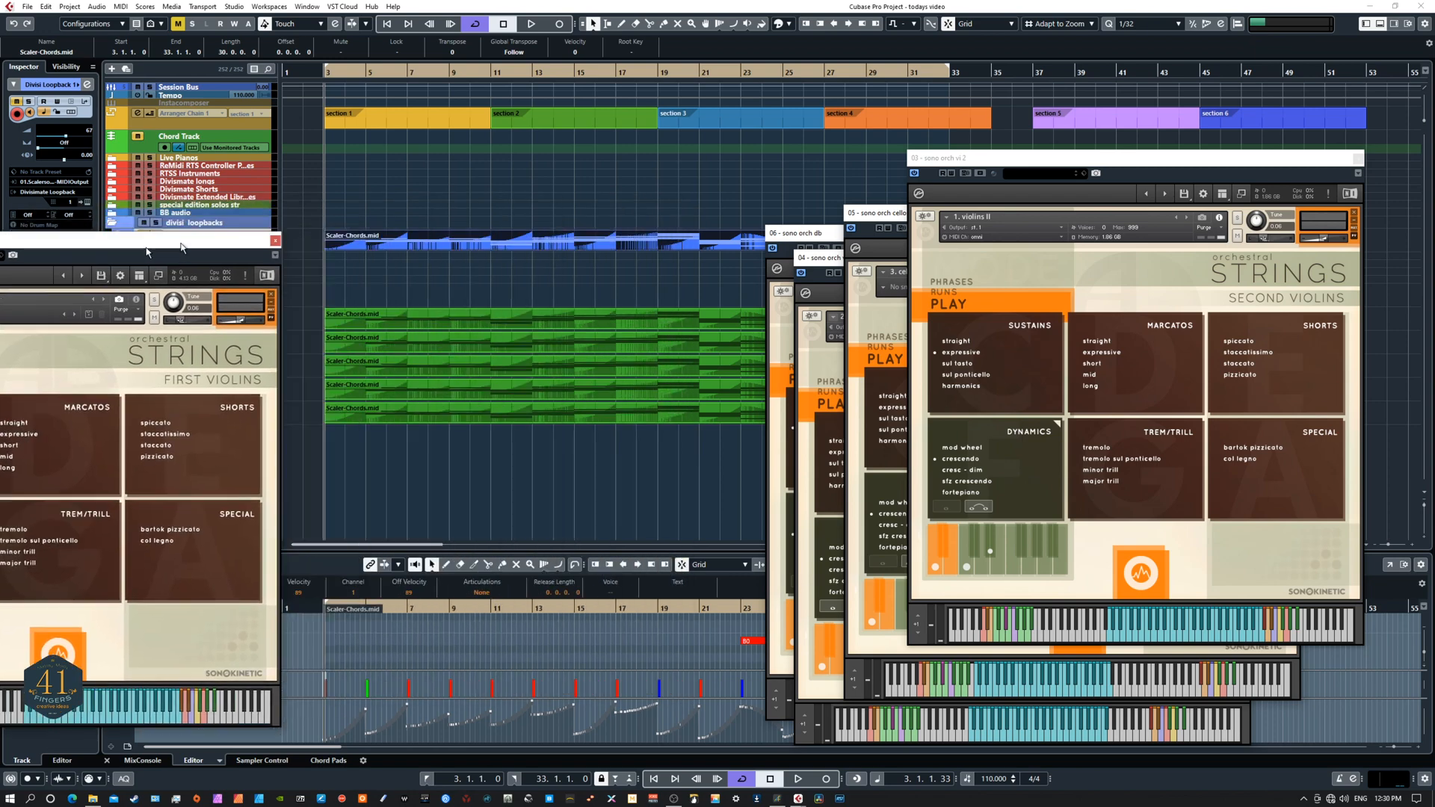
{"action": "left_click", "coordinate": [281, 208]}
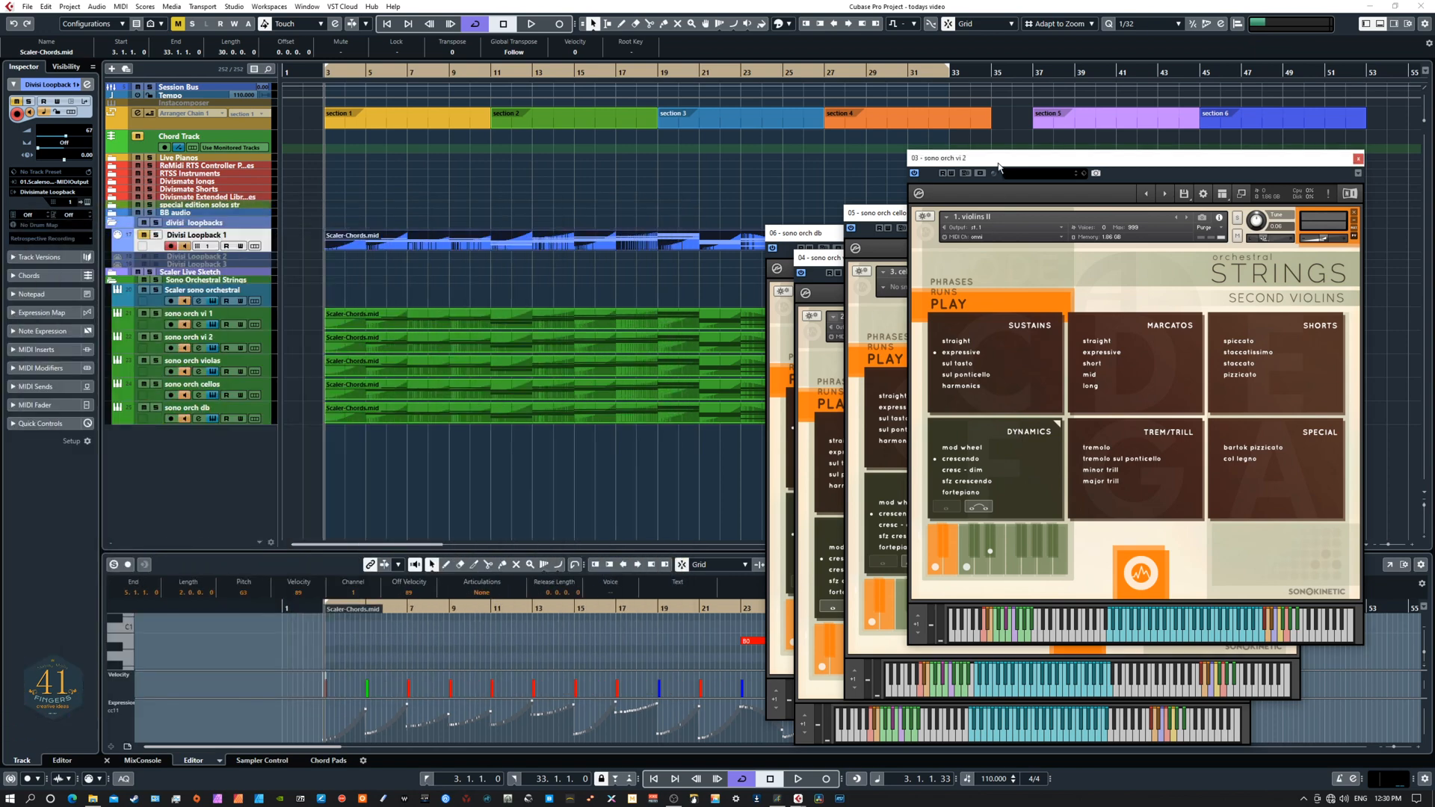
- Review the articulations of the Second Violins and Celli instruments, closing each window after checking it
{"action": "left_click_drag", "start_coordinate": [1000, 161], "coordinate": [367, 165]}
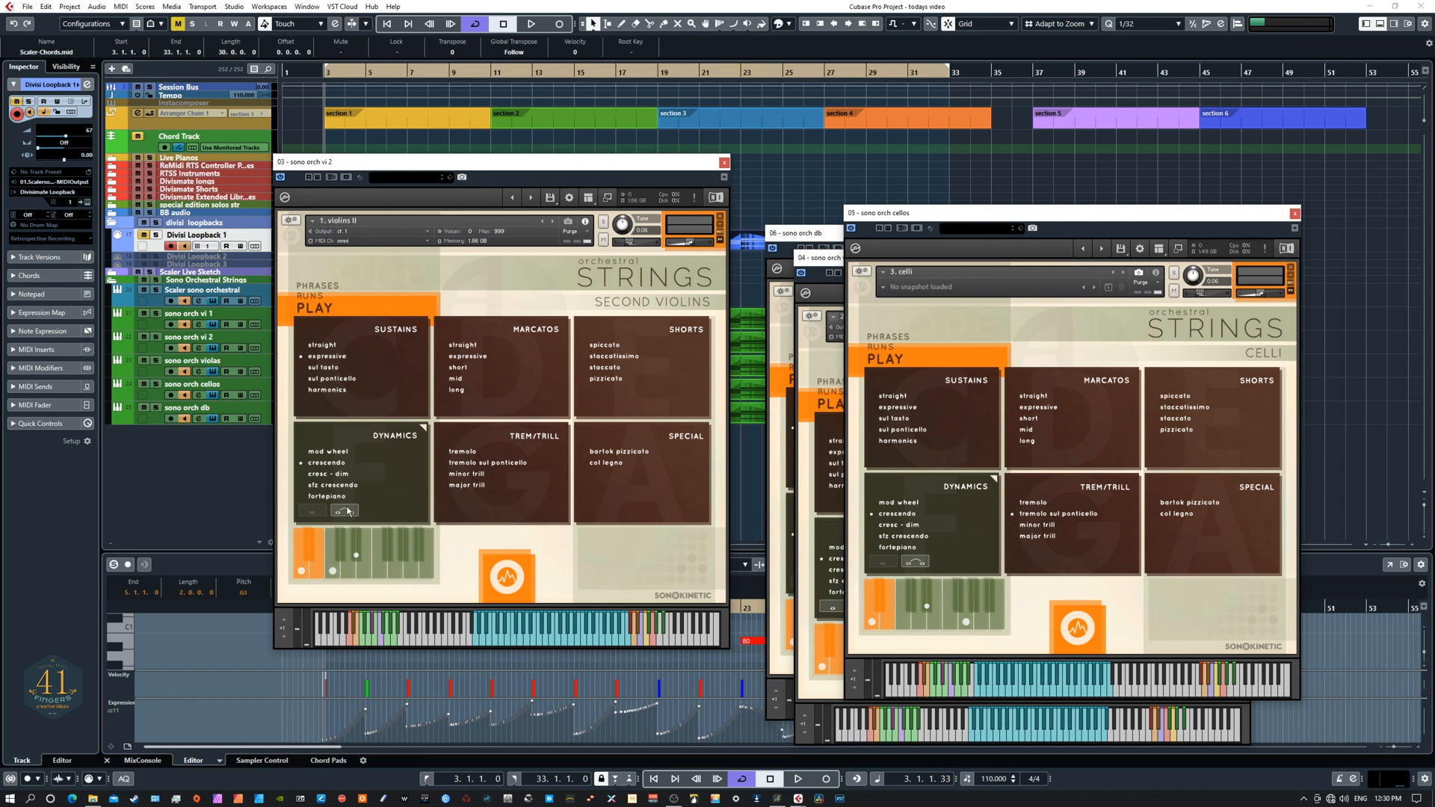
{"action": "left_click_drag", "start_coordinate": [489, 200], "coordinate": [0, 299]}
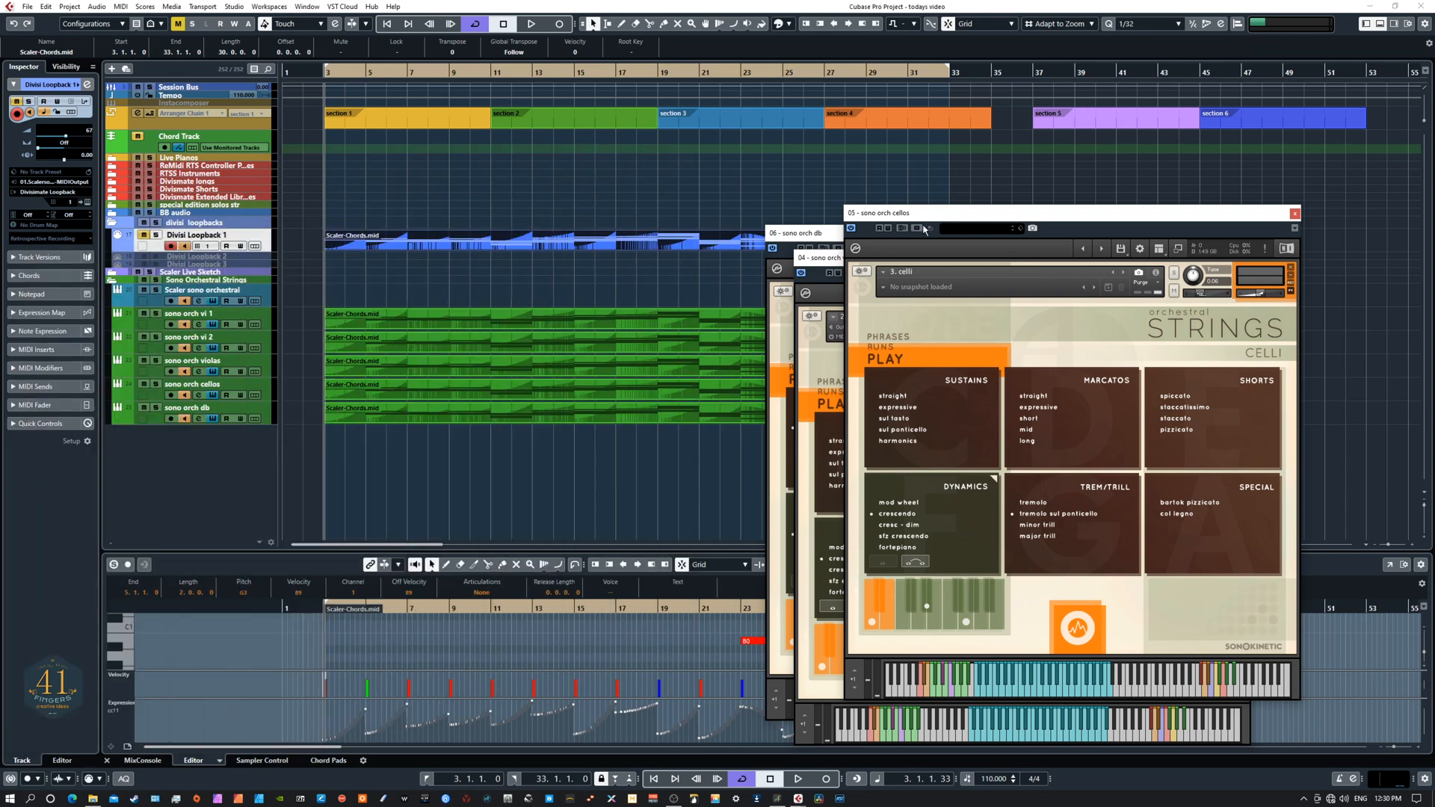
{"action": "left_click_drag", "start_coordinate": [929, 213], "coordinate": [260, 164]}
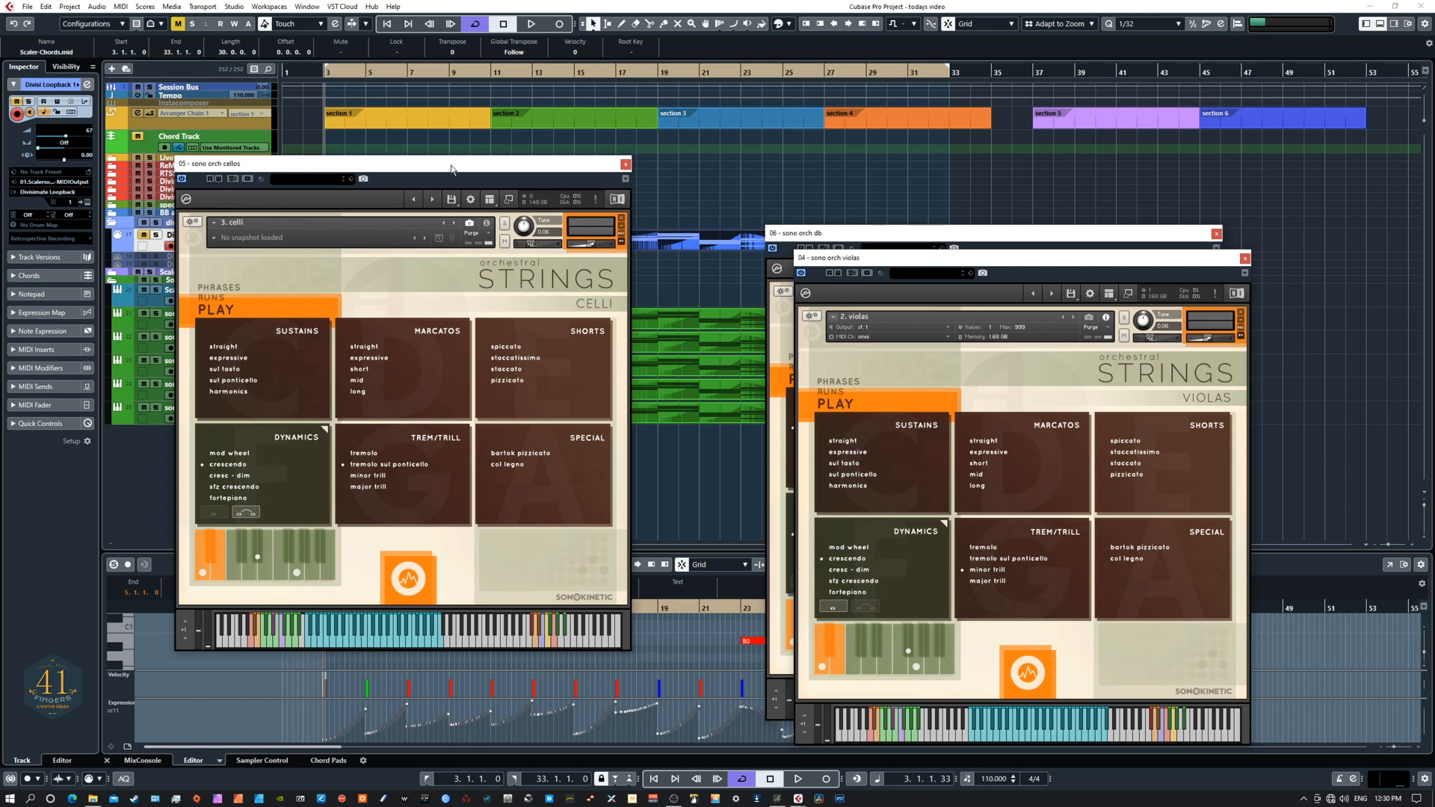
{"action": "left_click", "coordinate": [626, 163]}
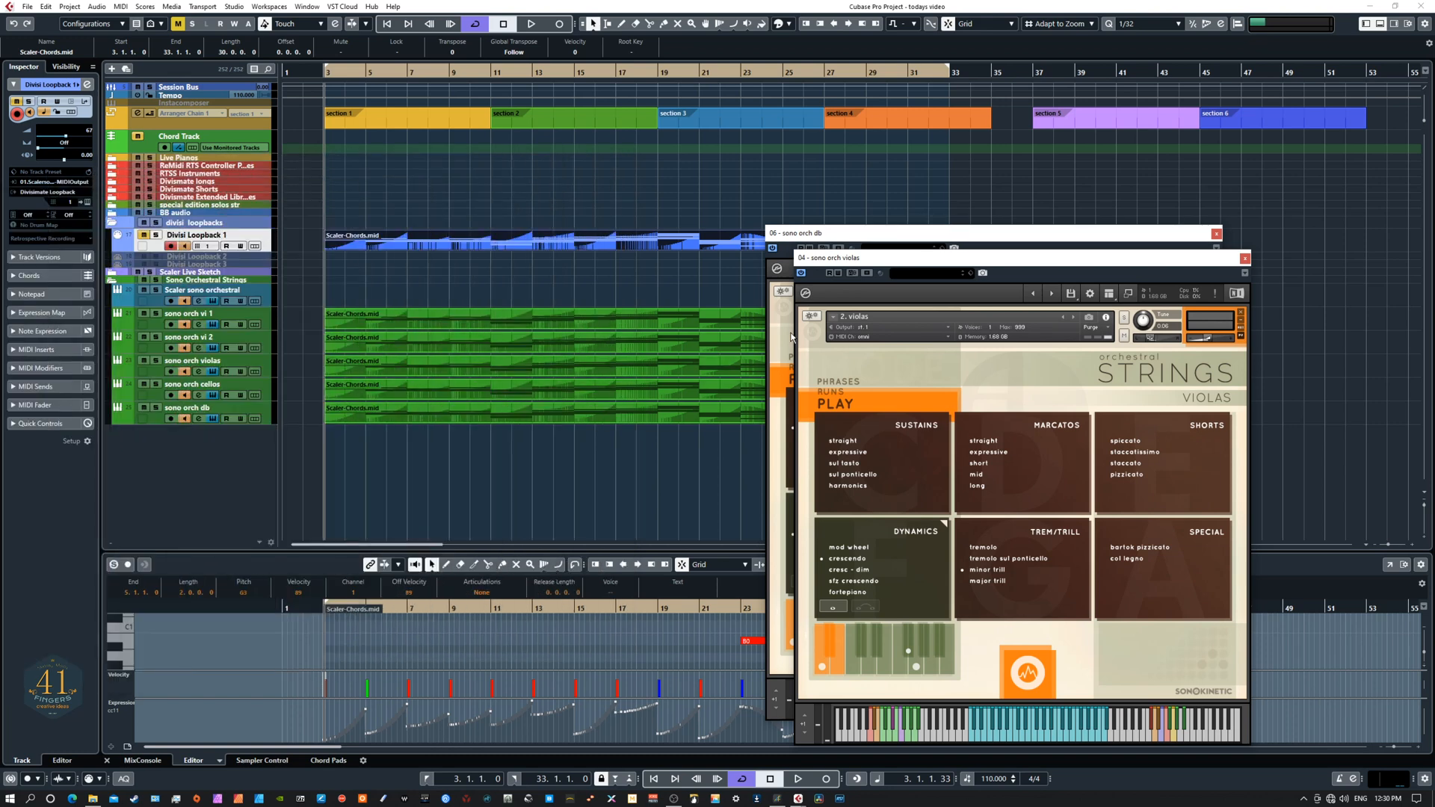
- Review the articulations of the Violas and Basses instruments and clear both windows away
{"action": "left_click_drag", "start_coordinate": [882, 262], "coordinate": [220, 132]}
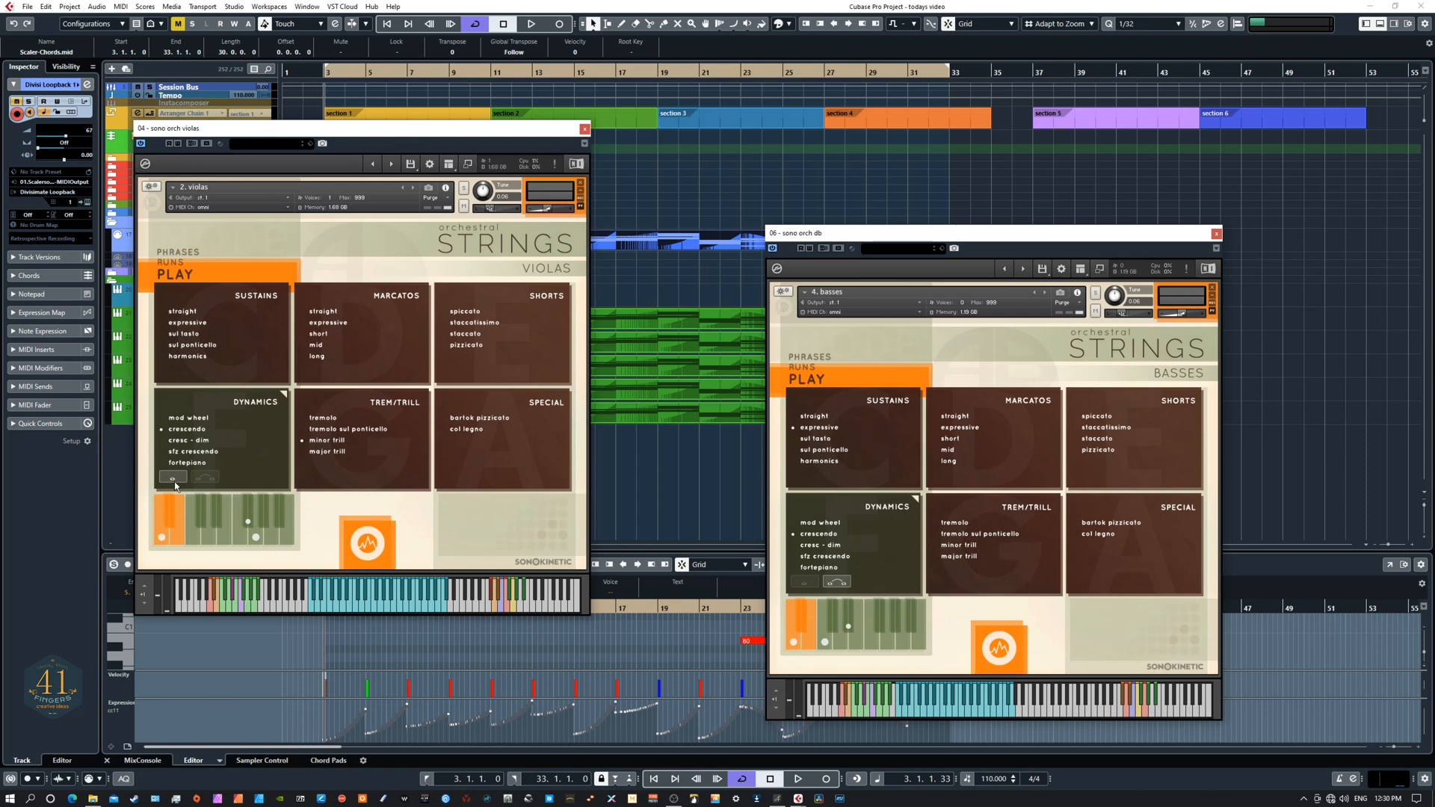
{"action": "left_click_drag", "start_coordinate": [404, 135], "coordinate": [282, 134]}
{"action": "left_click", "coordinate": [464, 129]}
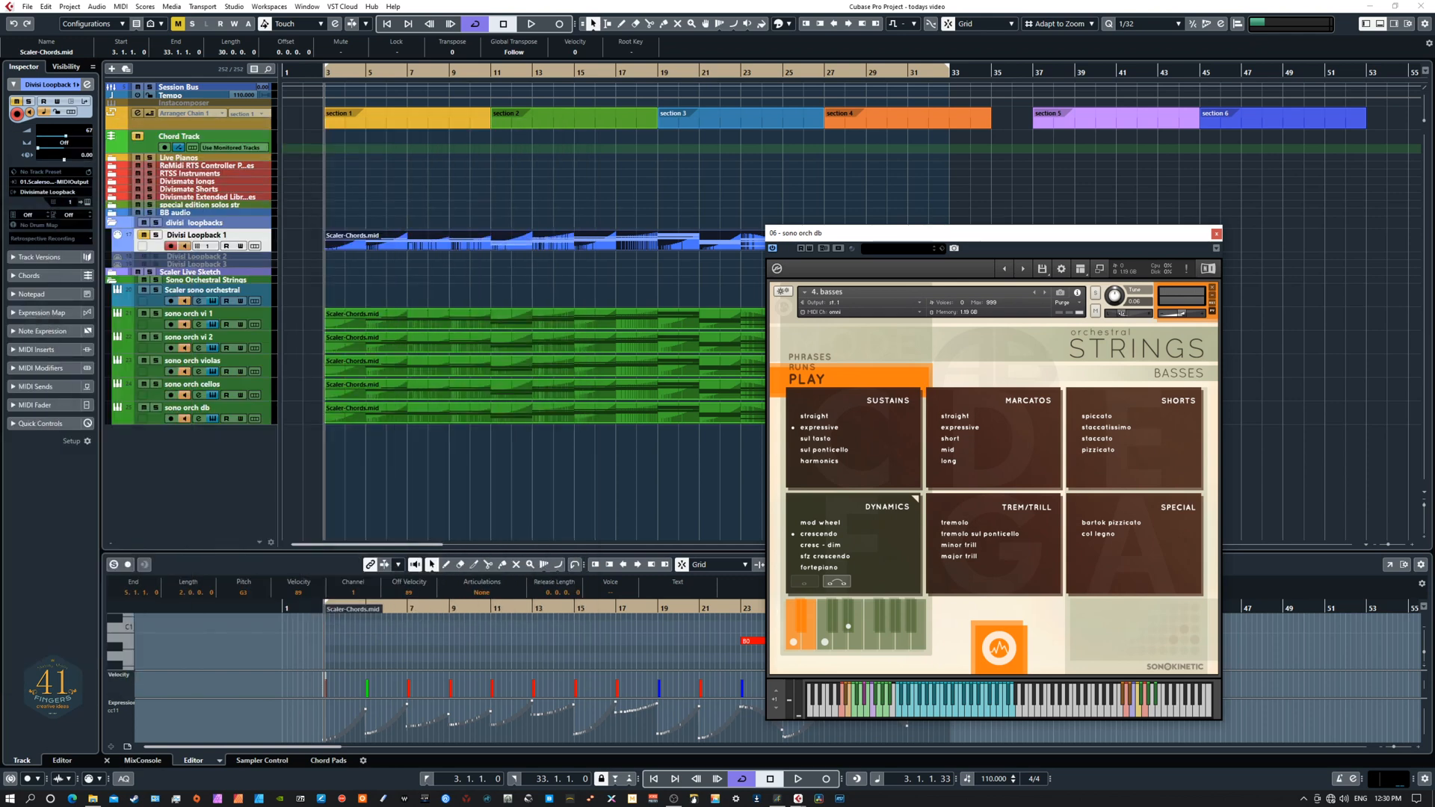
{"action": "left_click_drag", "start_coordinate": [882, 233], "coordinate": [379, 142]}
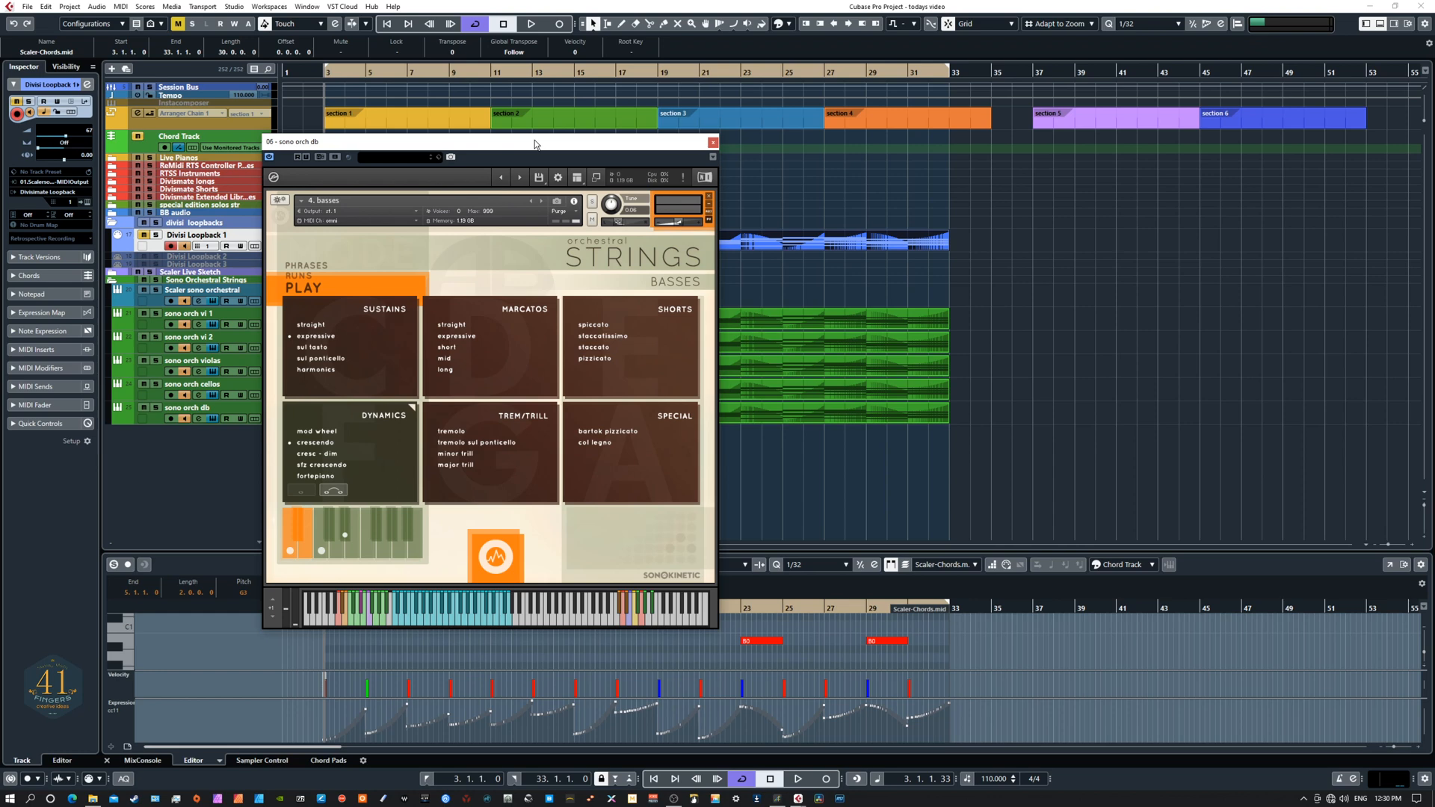
{"action": "left_click_drag", "start_coordinate": [534, 144], "coordinate": [0, 213]}
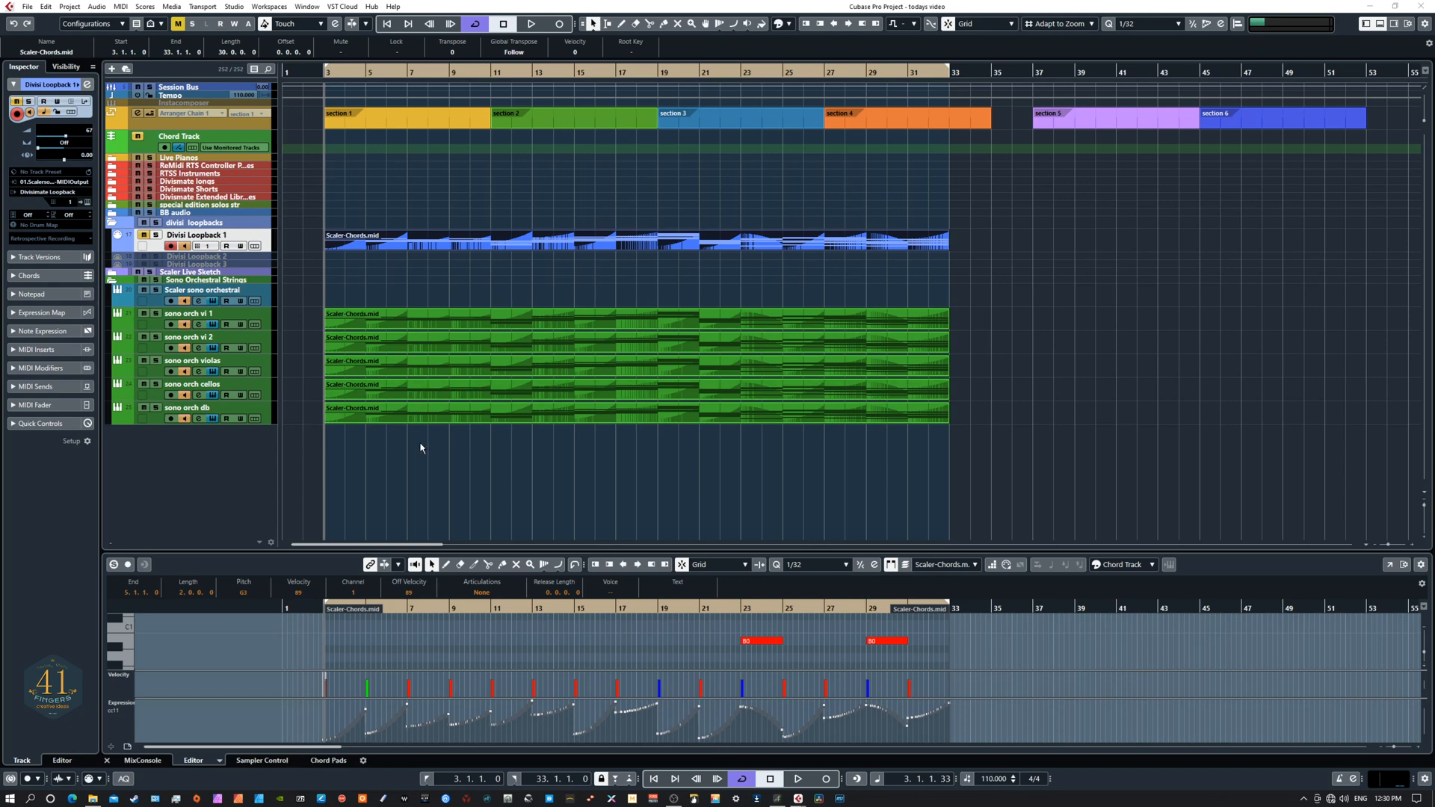
- Switch to Divisimate and check the Transposer settings on the Vl I, Vl II and D.B. ports of the Strings (open) 01 preset
{"action": "key", "text": "alt+Tab"}
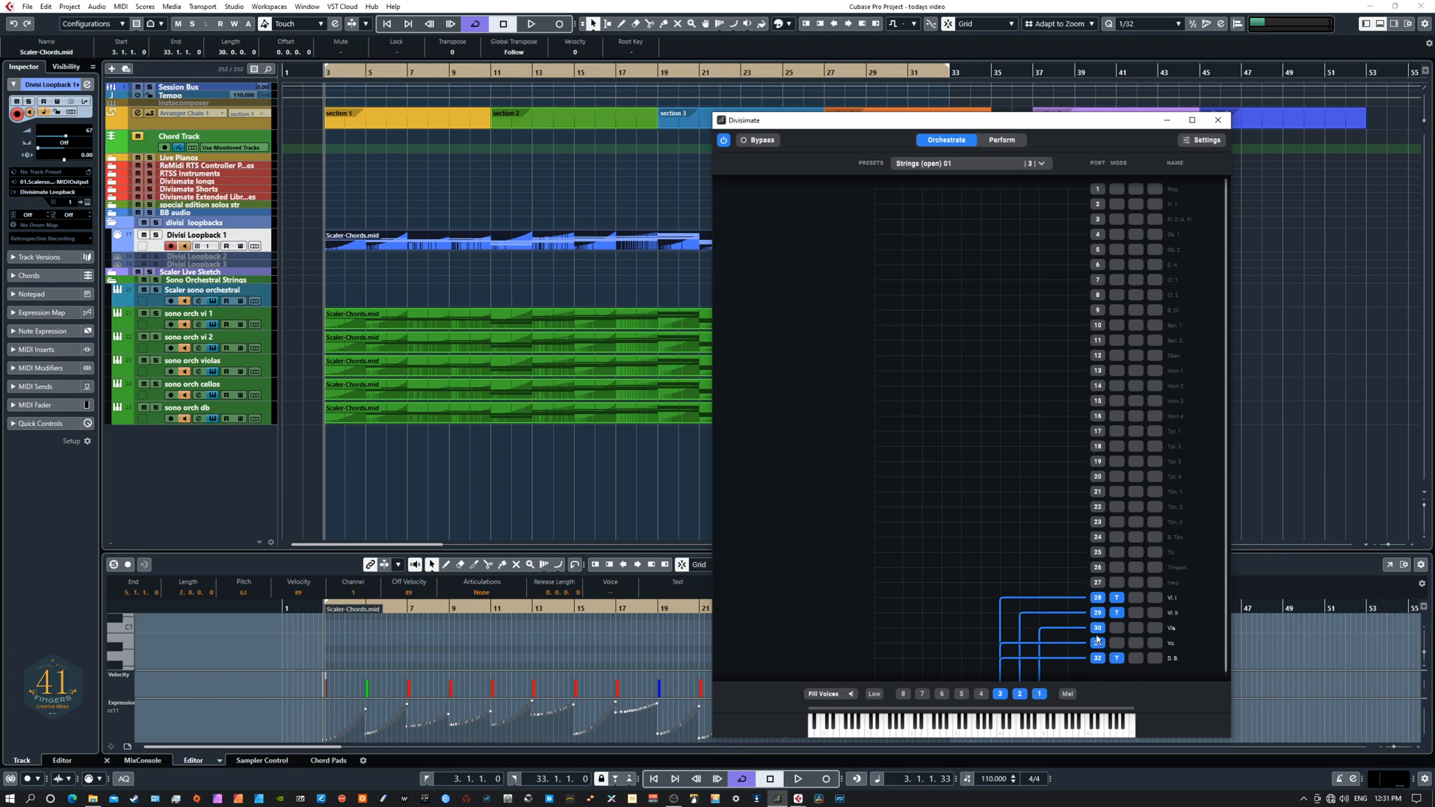
{"action": "left_click", "coordinate": [1116, 598]}
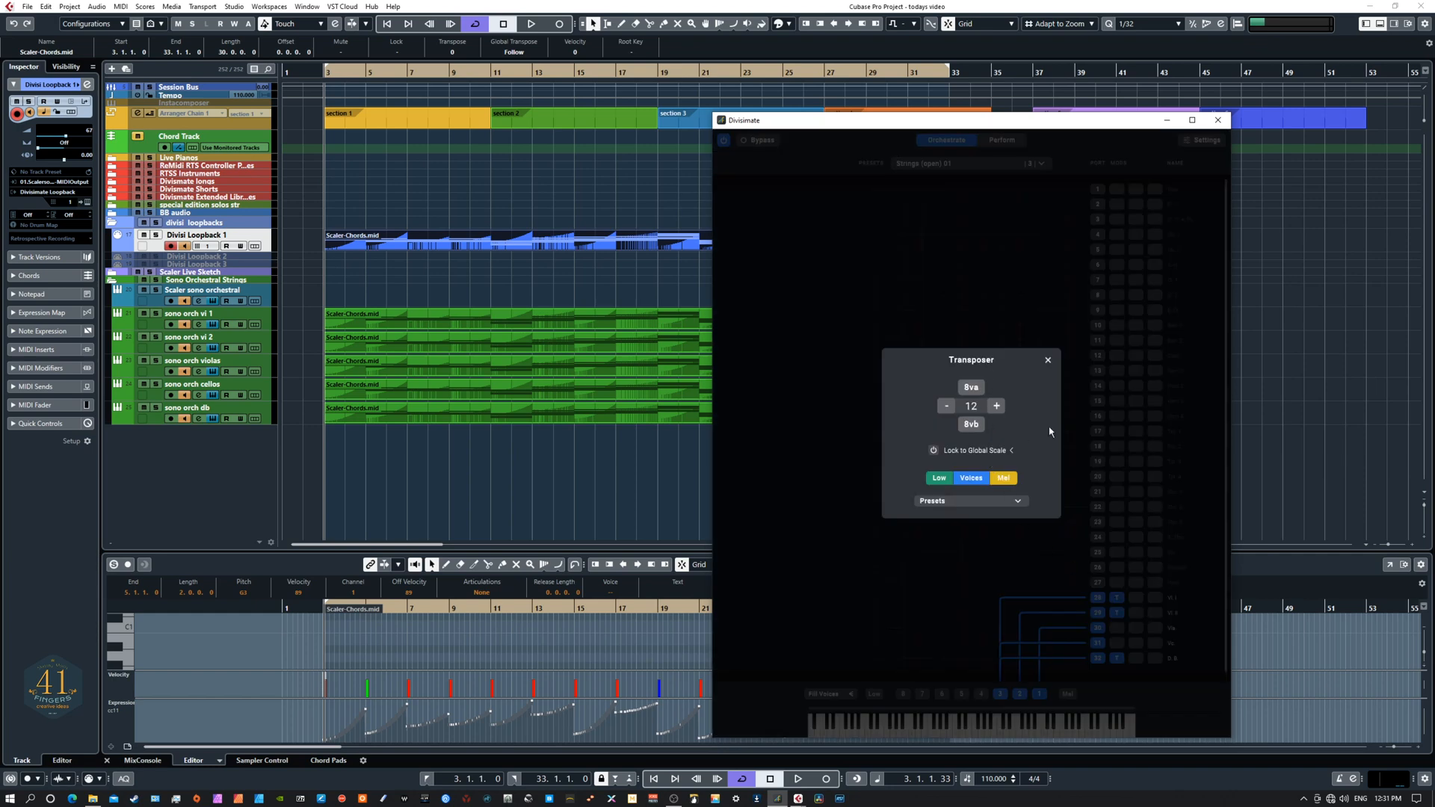
{"action": "left_click", "coordinate": [1048, 361]}
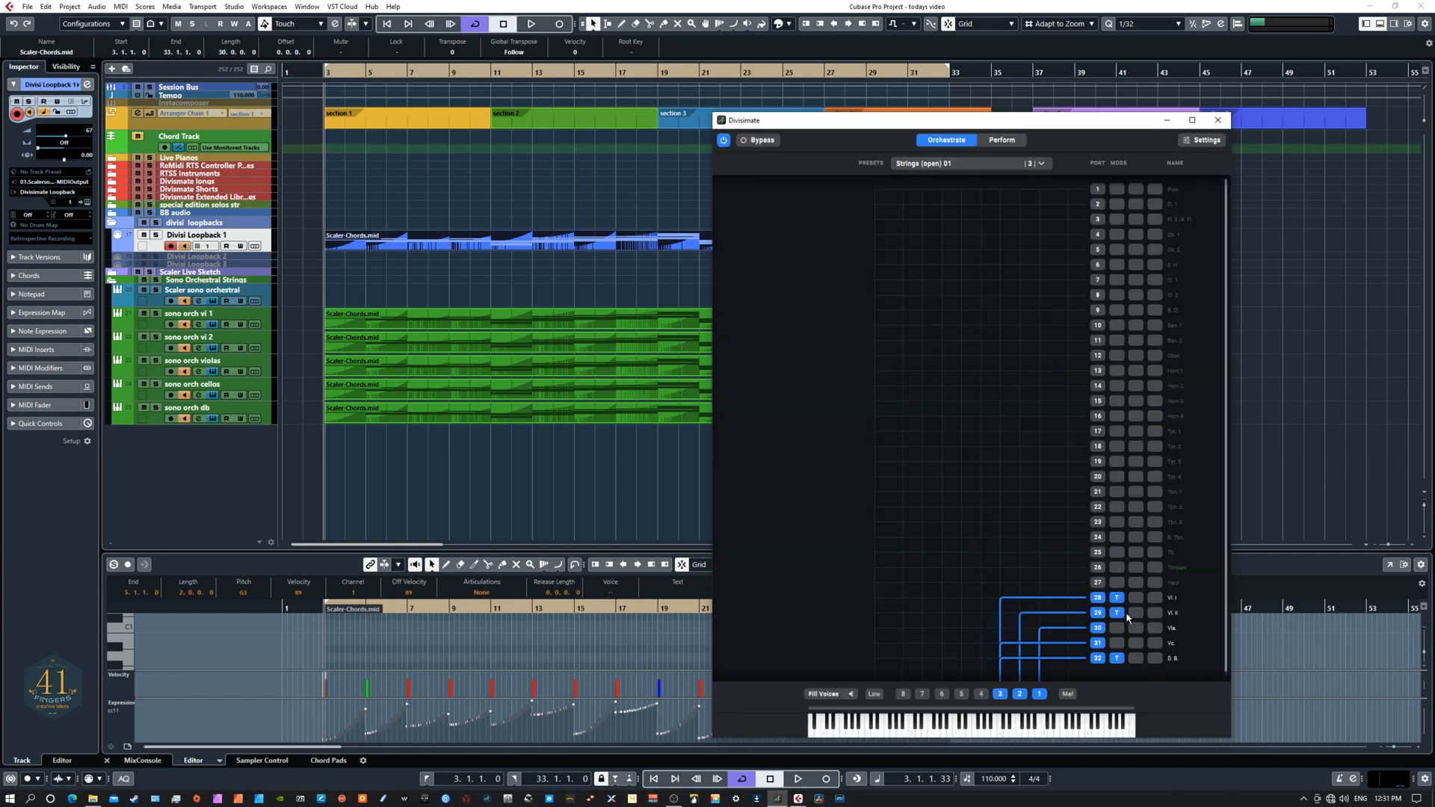
{"action": "left_click", "coordinate": [1117, 613]}
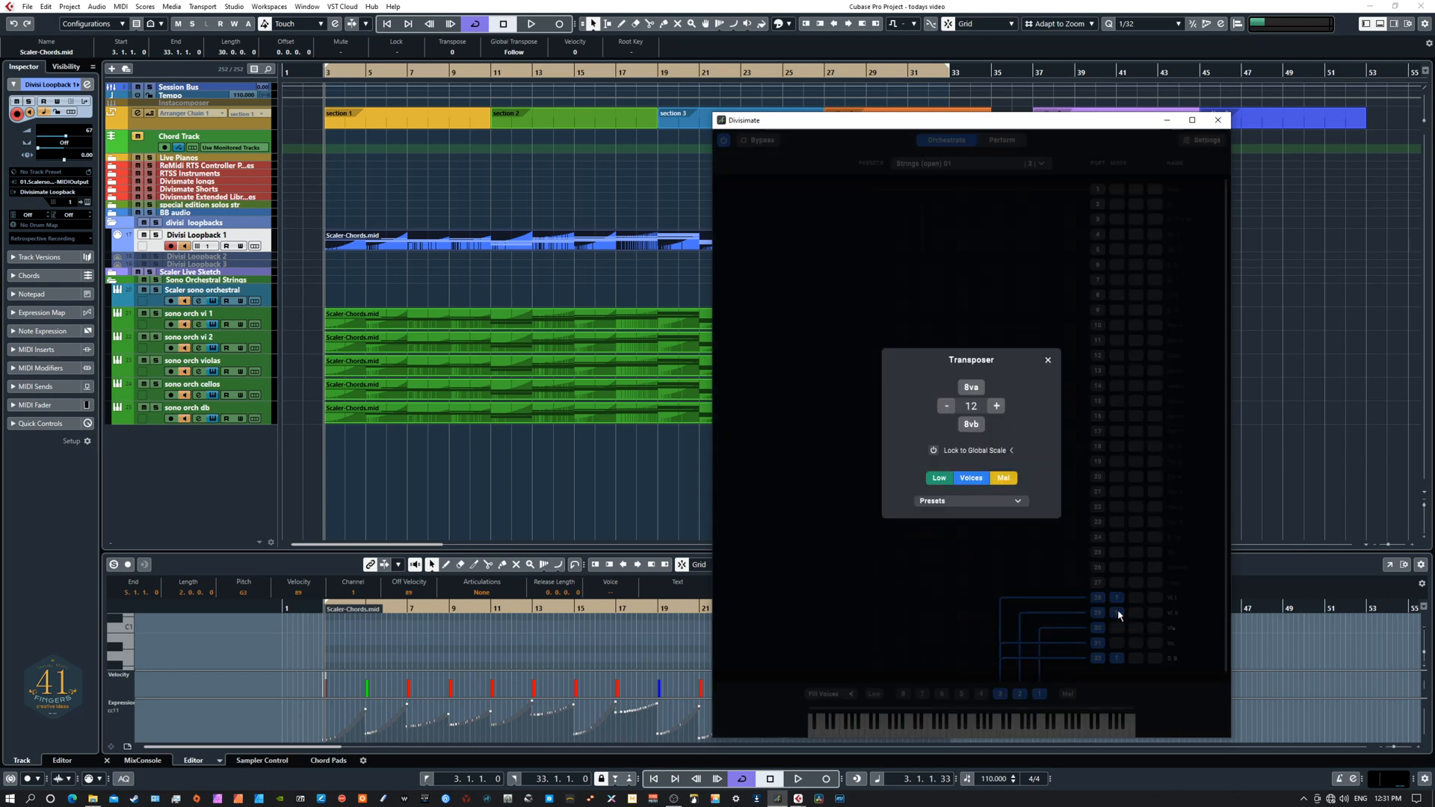
{"action": "left_click", "coordinate": [1119, 614]}
{"action": "left_click", "coordinate": [1118, 659]}
{"action": "left_click", "coordinate": [1118, 662]}
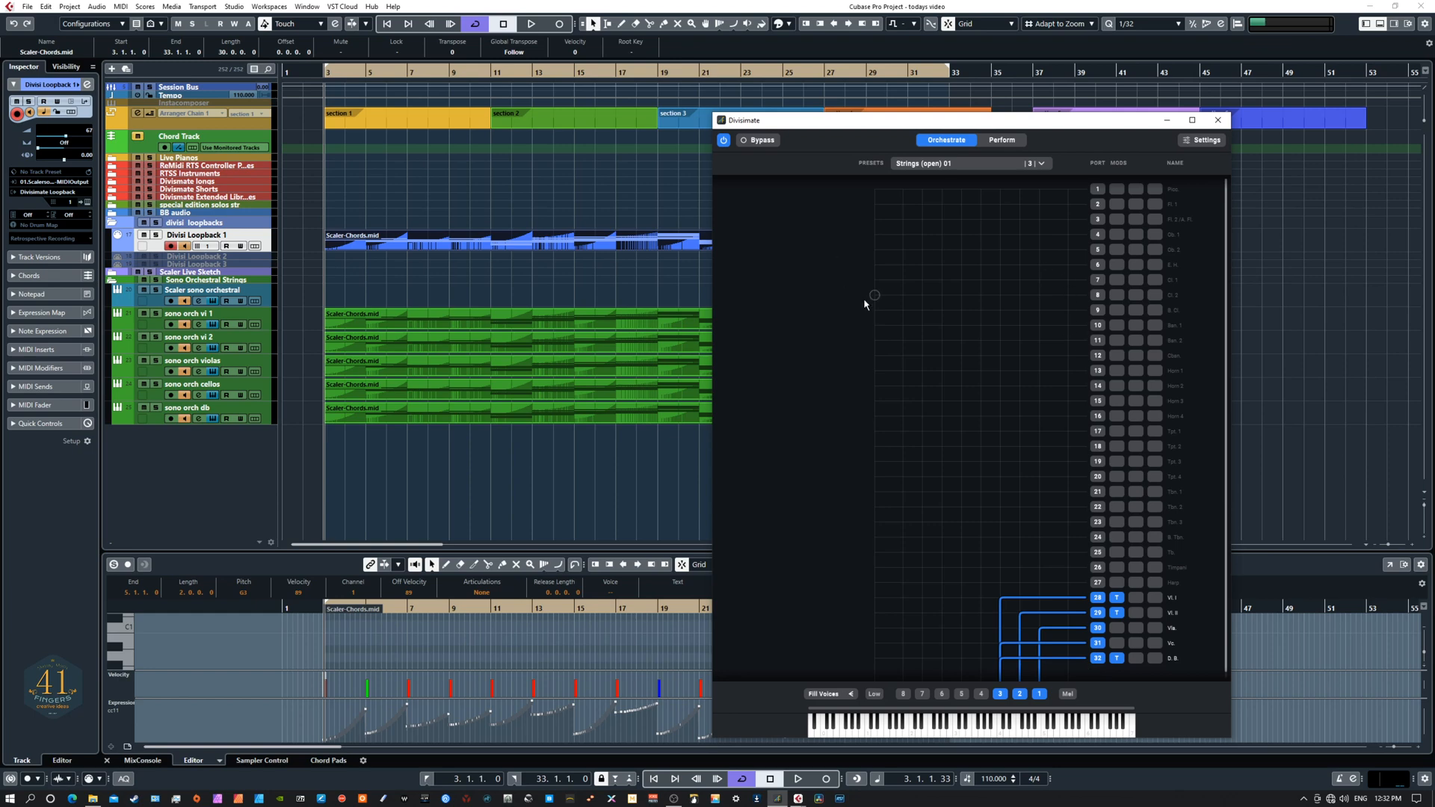
- Return to Cubase and move the Scaler-Chords.mid clips on all five sono orch string tracks to bar 38
{"action": "left_click", "coordinate": [241, 487]}
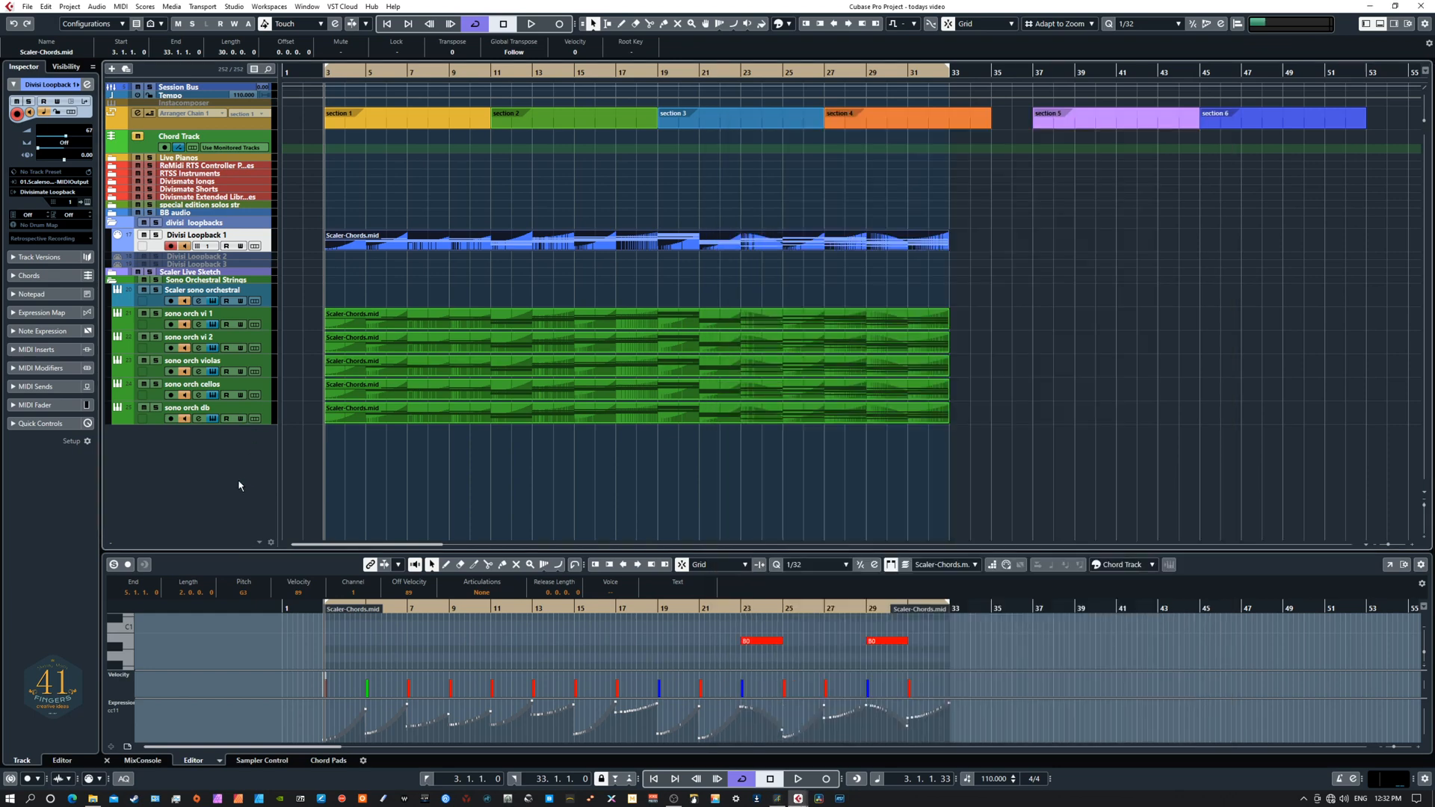
{"action": "left_click_drag", "start_coordinate": [361, 295], "coordinate": [478, 462]}
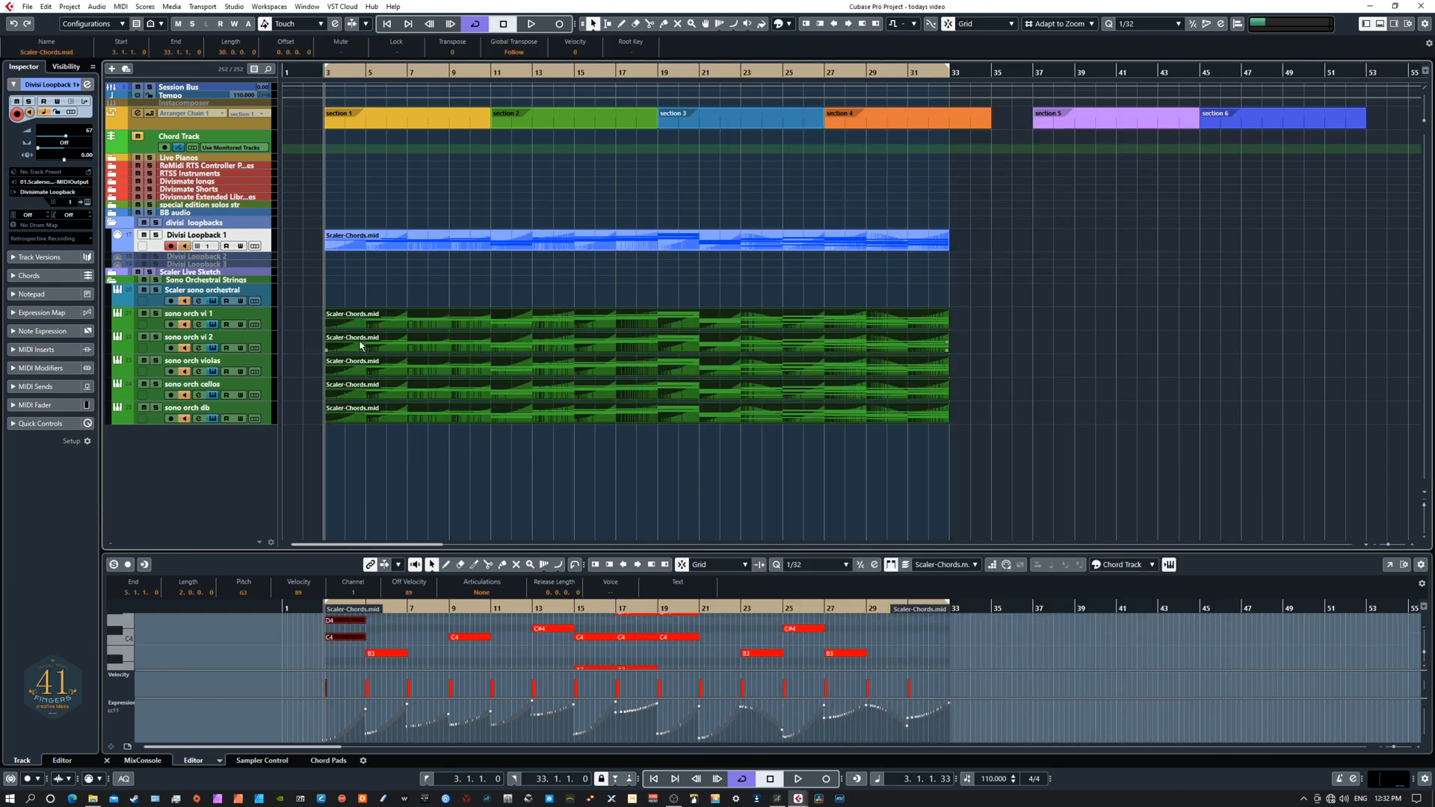
{"action": "left_click_drag", "start_coordinate": [342, 323], "coordinate": [1062, 321]}
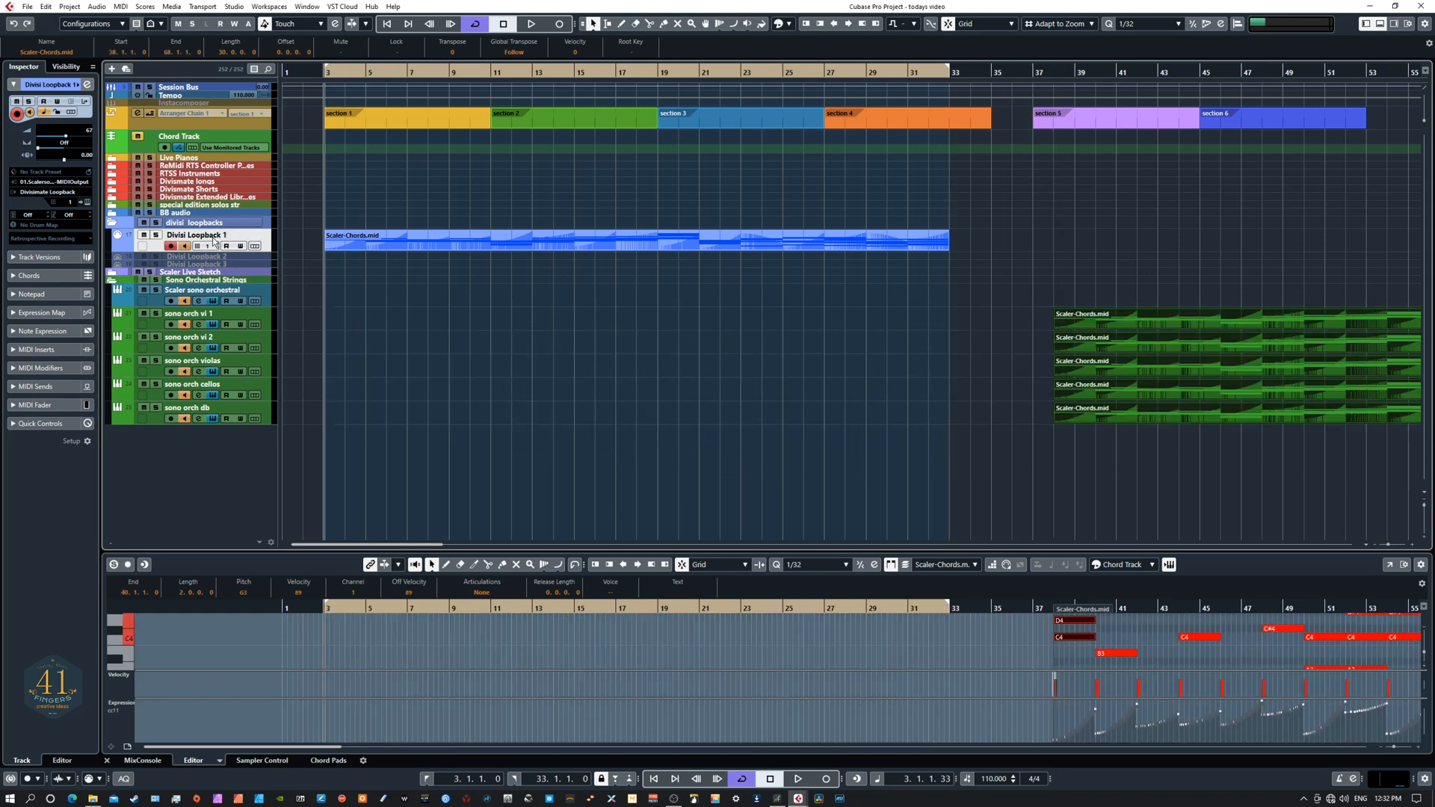
- Play back the Scaler-Chords.mid part on the Divisi Loopback 1 track, then stop playback
{"action": "key", "text": "space"}
{"action": "left_click", "coordinate": [399, 387]}
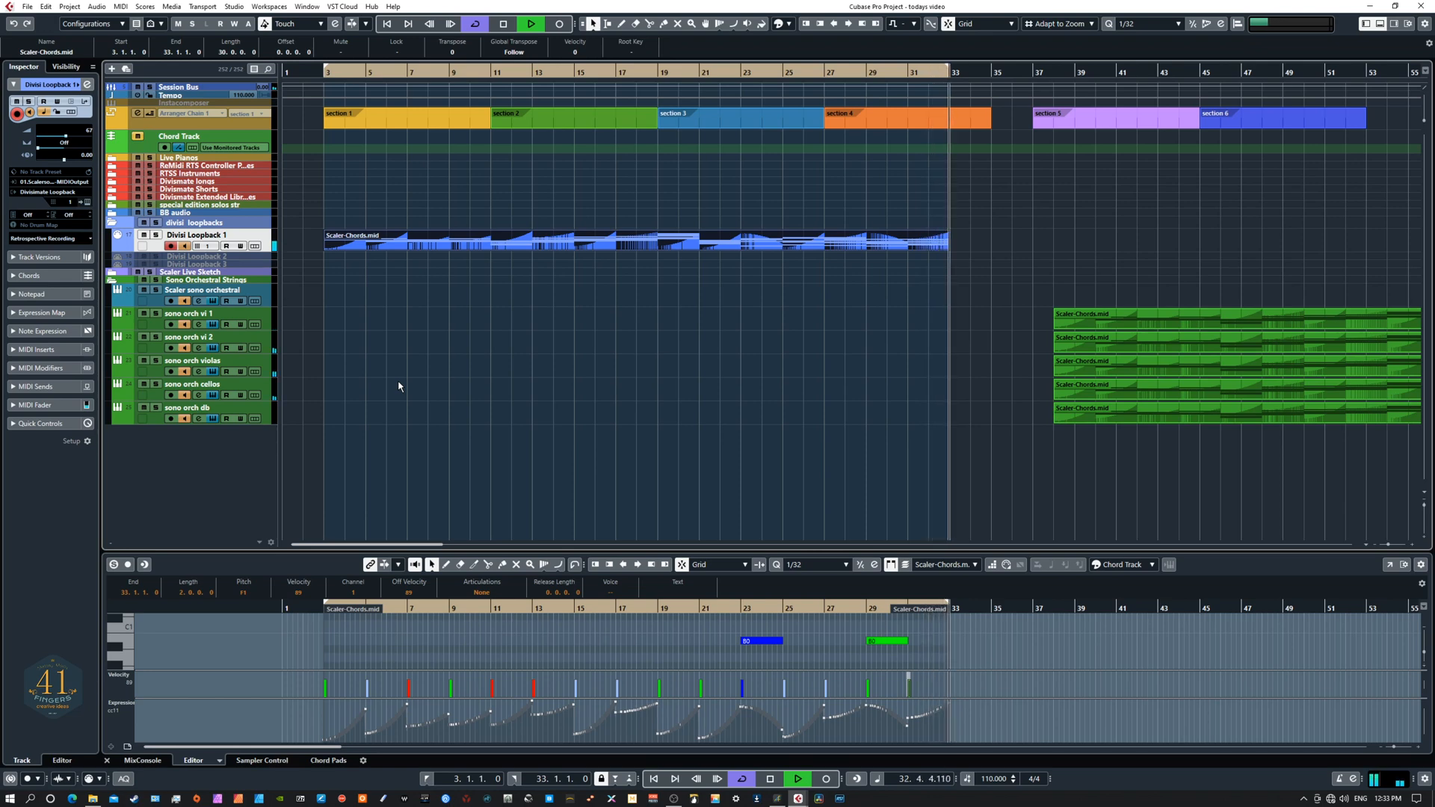
{"action": "key", "text": "space"}
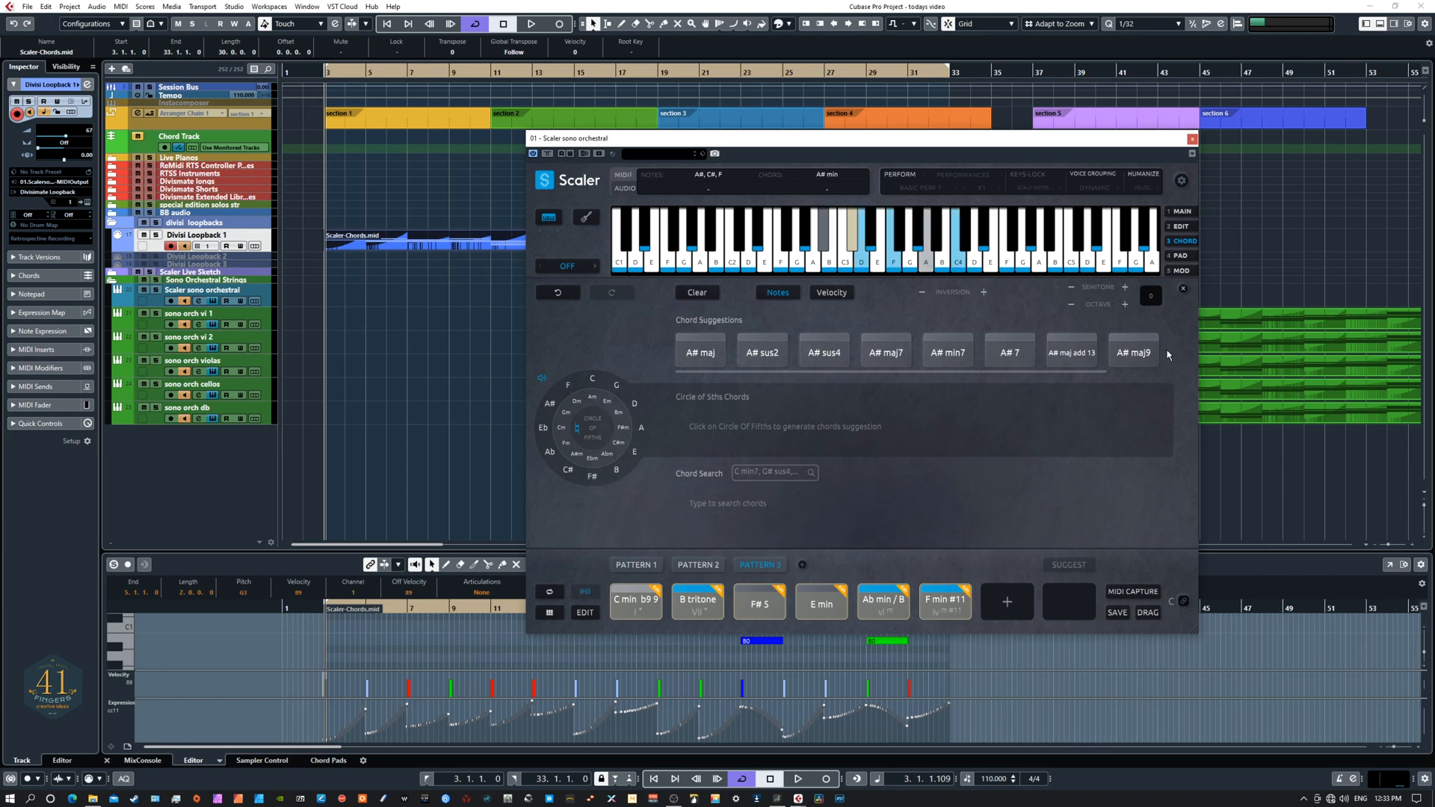
- Switch Scaler to its main view and browse the Cinematic category of chord sets
{"action": "key", "text": "1"}
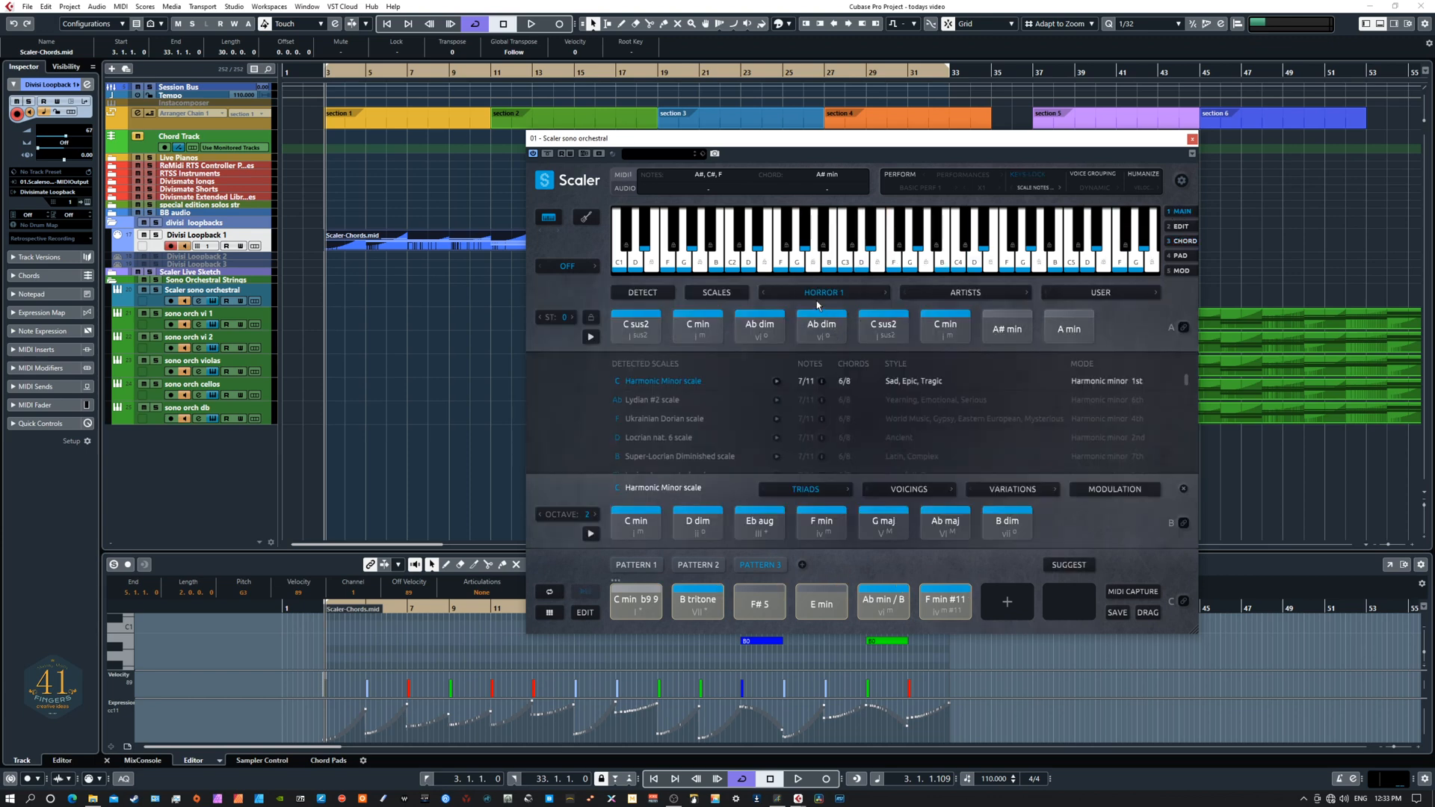
{"action": "left_click", "coordinate": [819, 294]}
{"action": "mouse_move", "coordinate": [822, 391]}
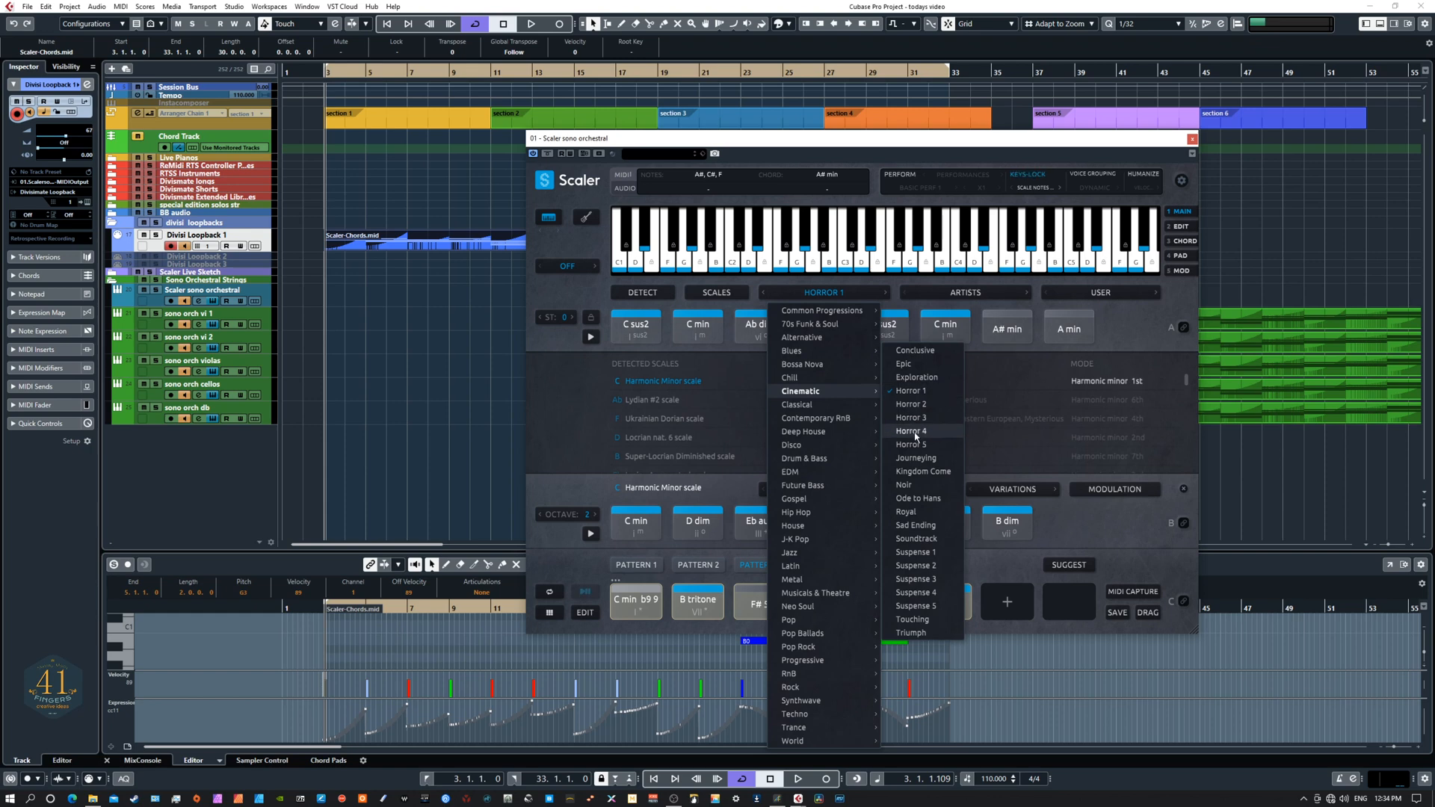
- Audition the C min b9 9 chord in Scaler's Pattern 3 and clear the Scaler window away
{"action": "left_click", "coordinate": [641, 597]}
{"action": "left_click", "coordinate": [641, 598]}
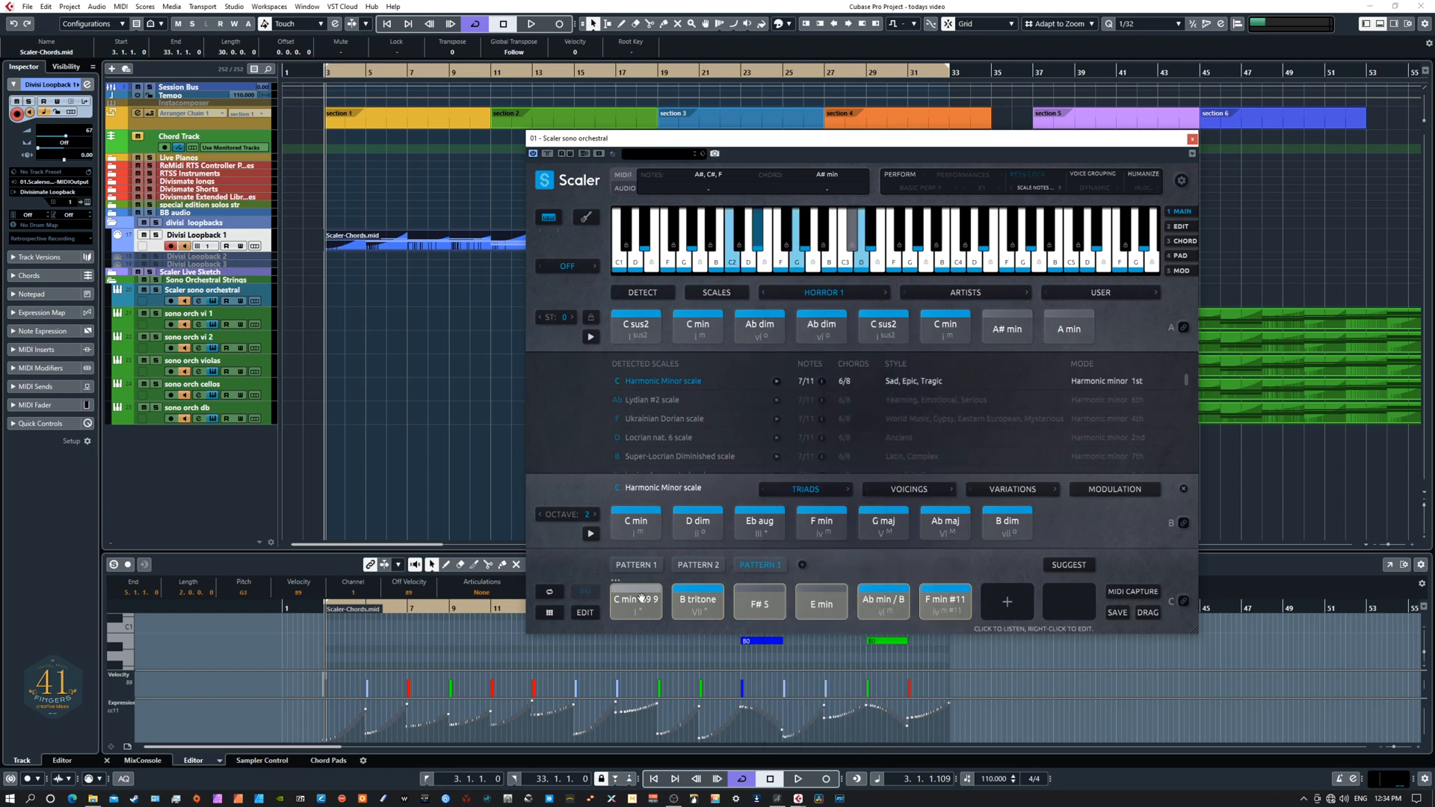
{"action": "left_click_drag", "start_coordinate": [659, 142], "coordinate": [1434, 298]}
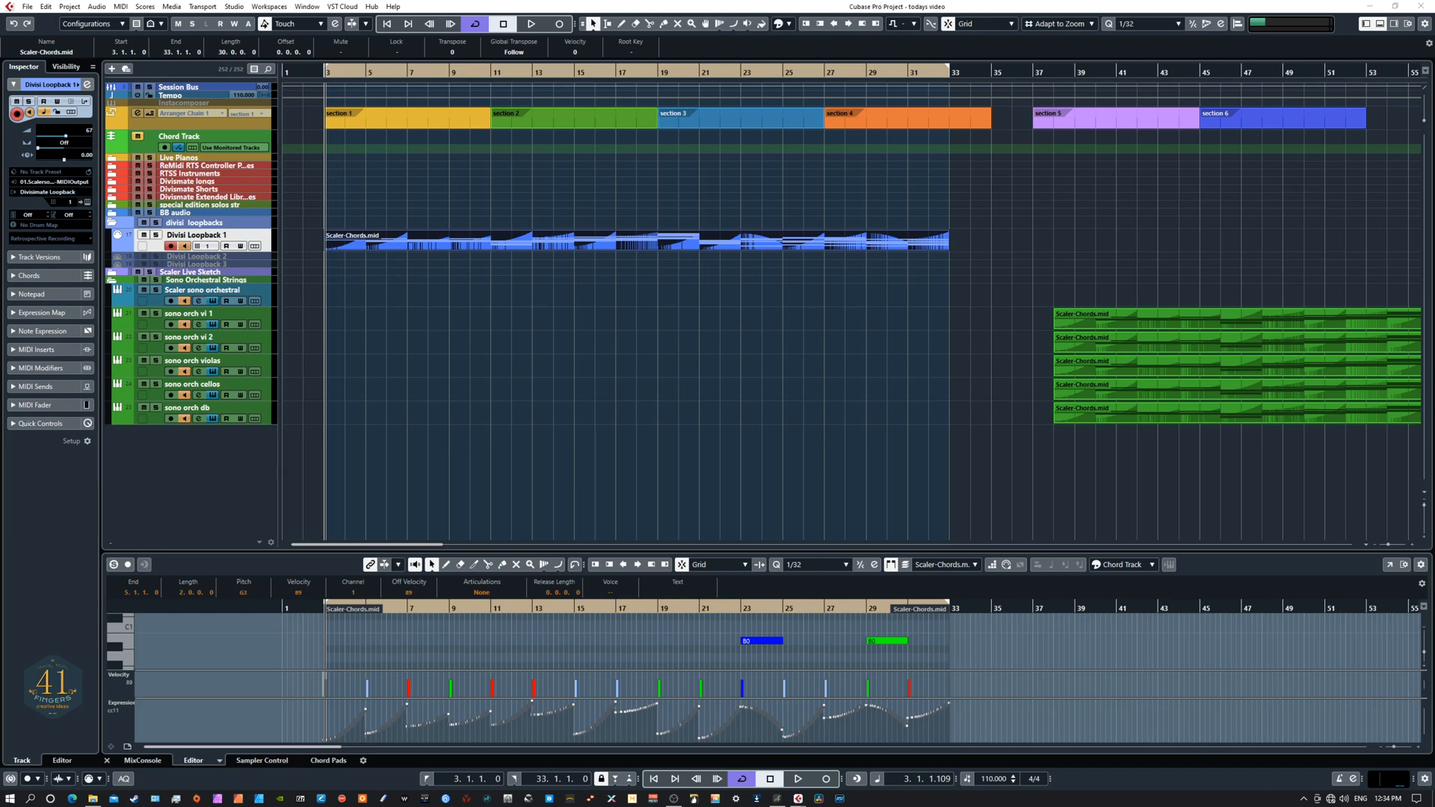
- Open the sono orch db instrument and review its Runs and Phrases pages, ending back on the Play page
{"action": "left_click", "coordinate": [198, 419]}
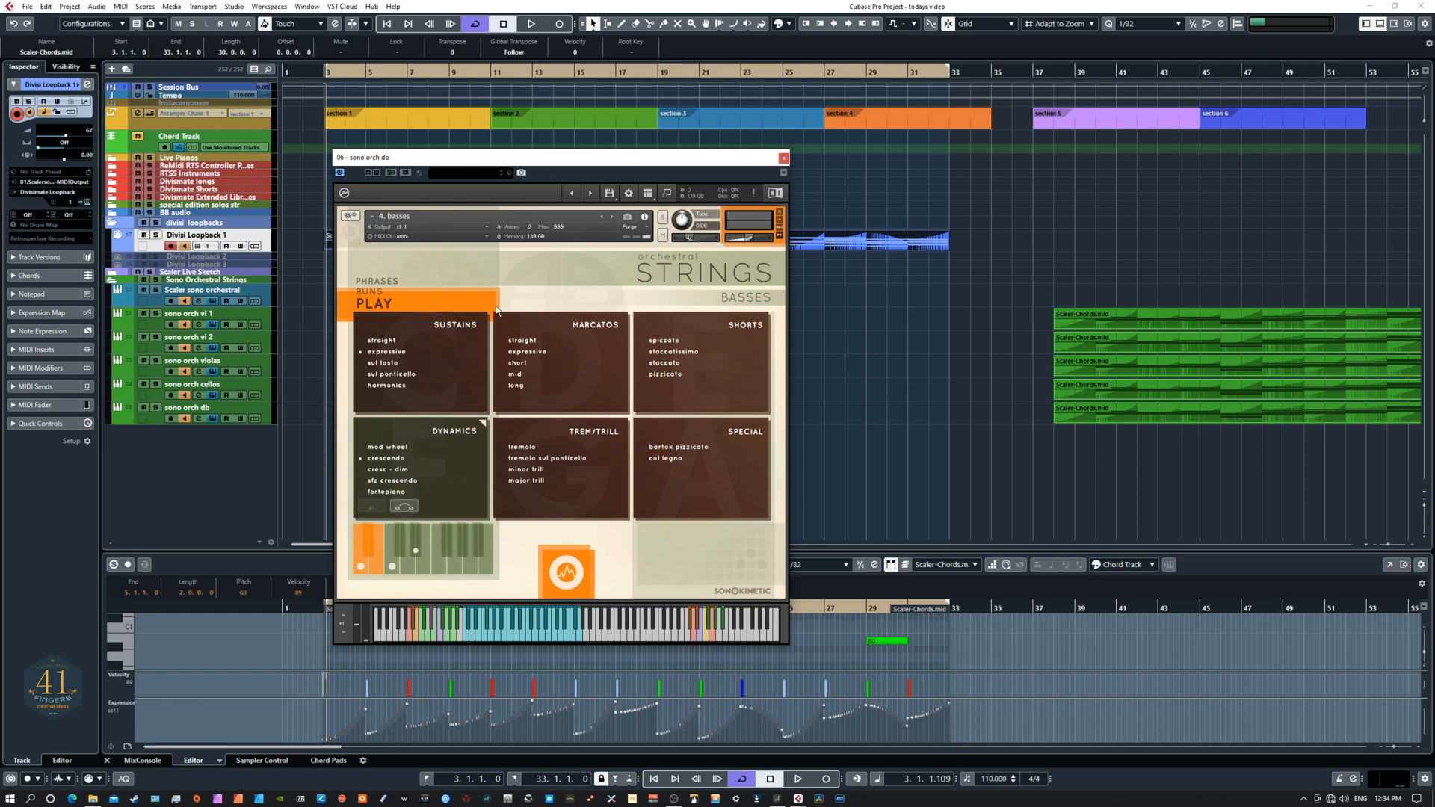
{"action": "left_click", "coordinate": [372, 294]}
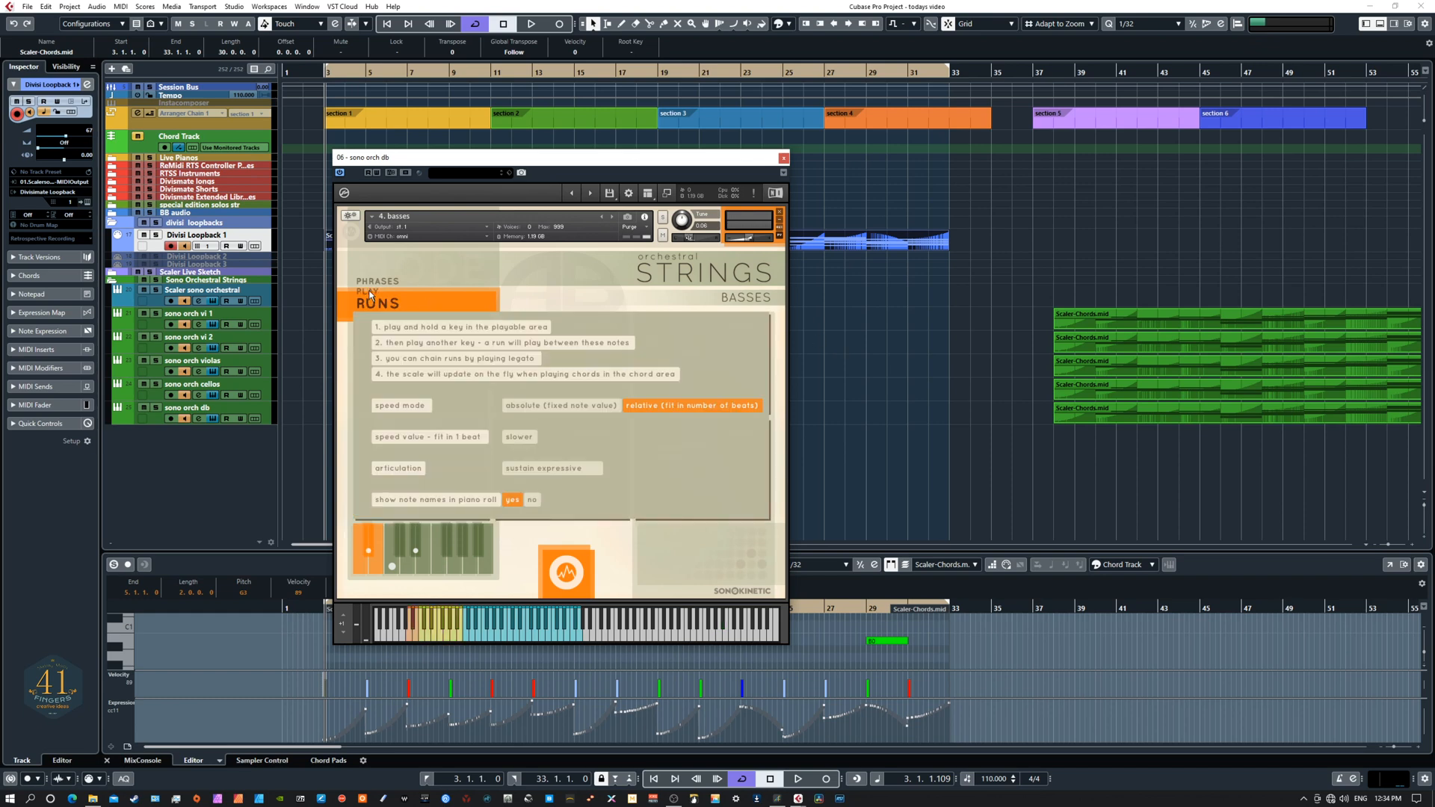
{"action": "left_click", "coordinate": [370, 285]}
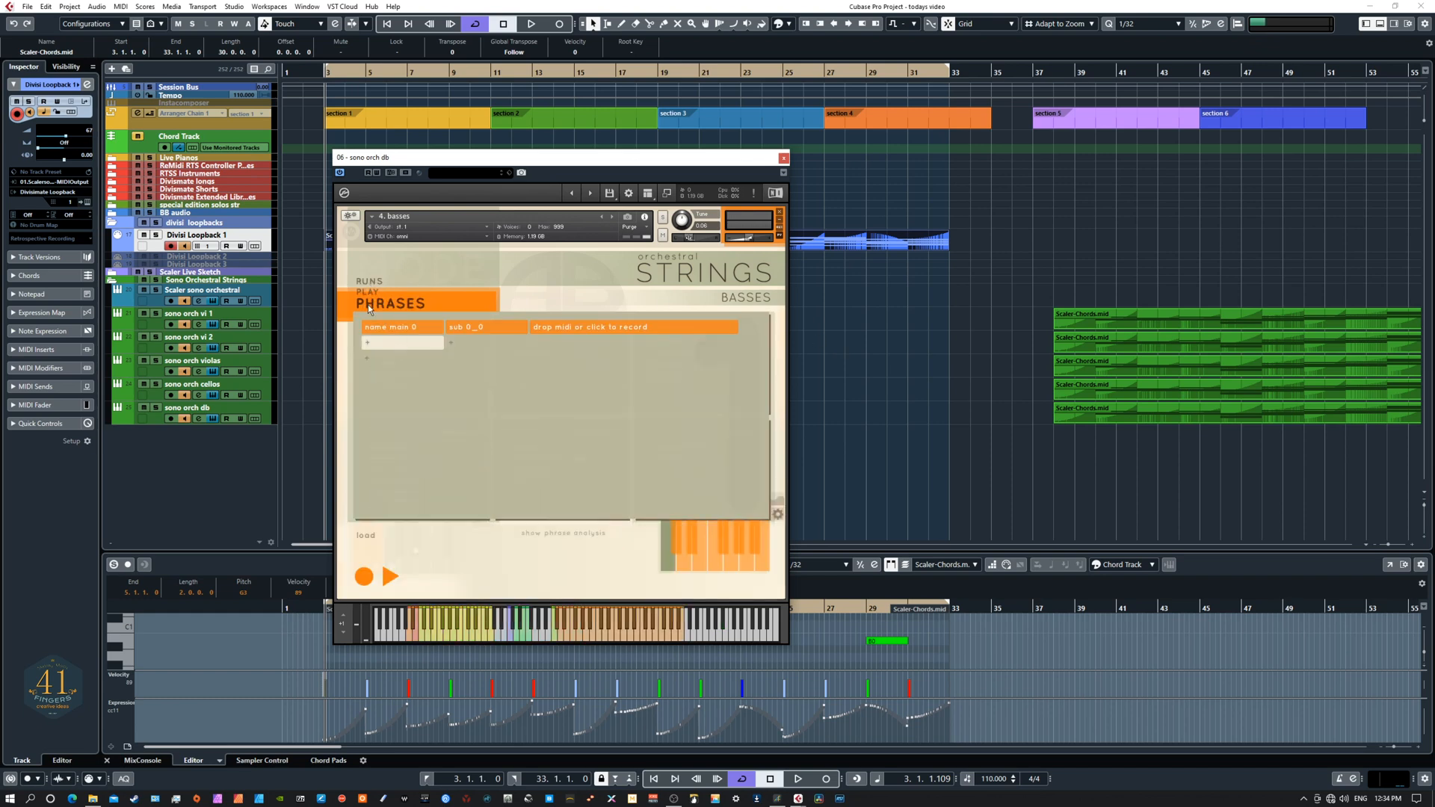
{"action": "left_click", "coordinate": [367, 292]}
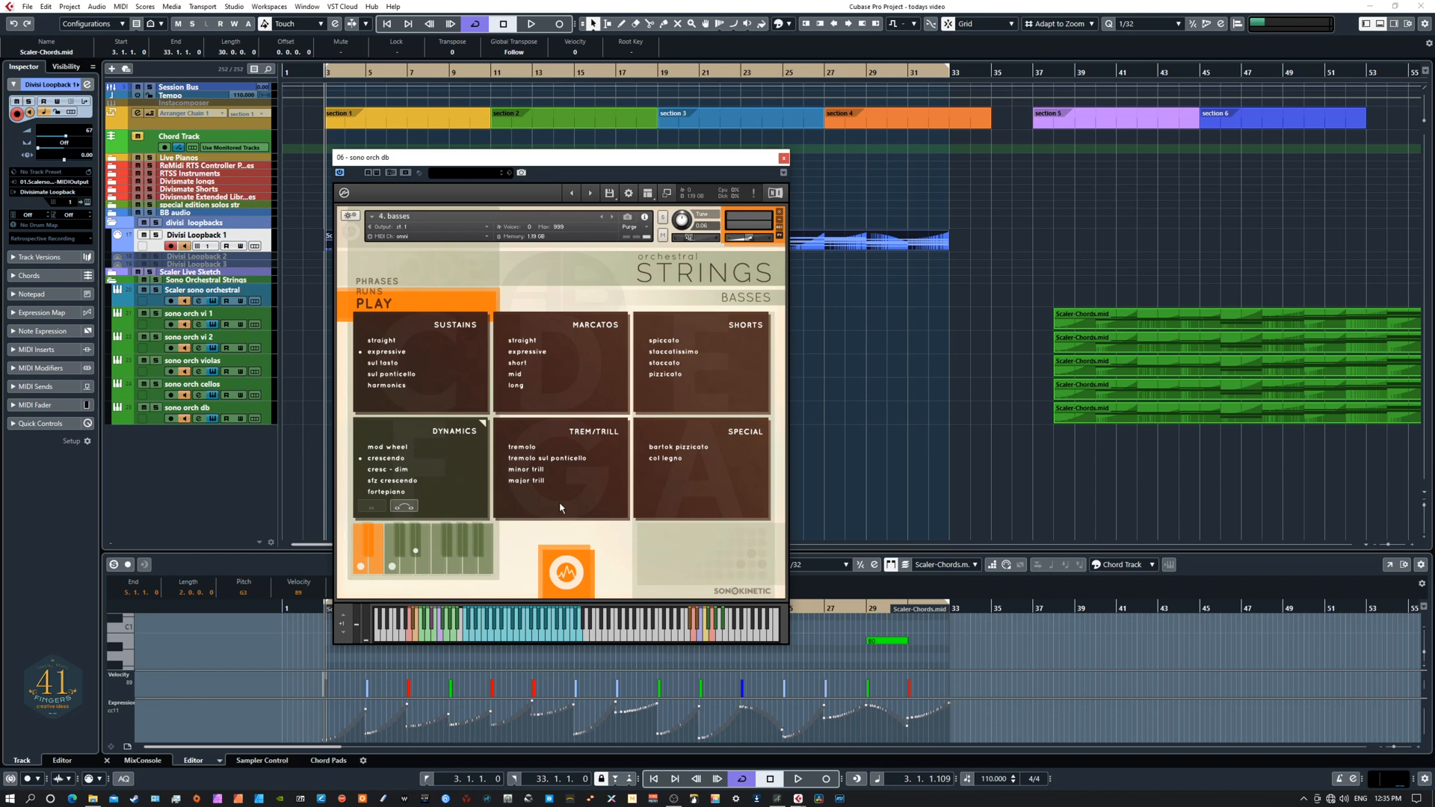
{"action": "left_click_drag", "start_coordinate": [424, 166], "coordinate": [474, 169]}
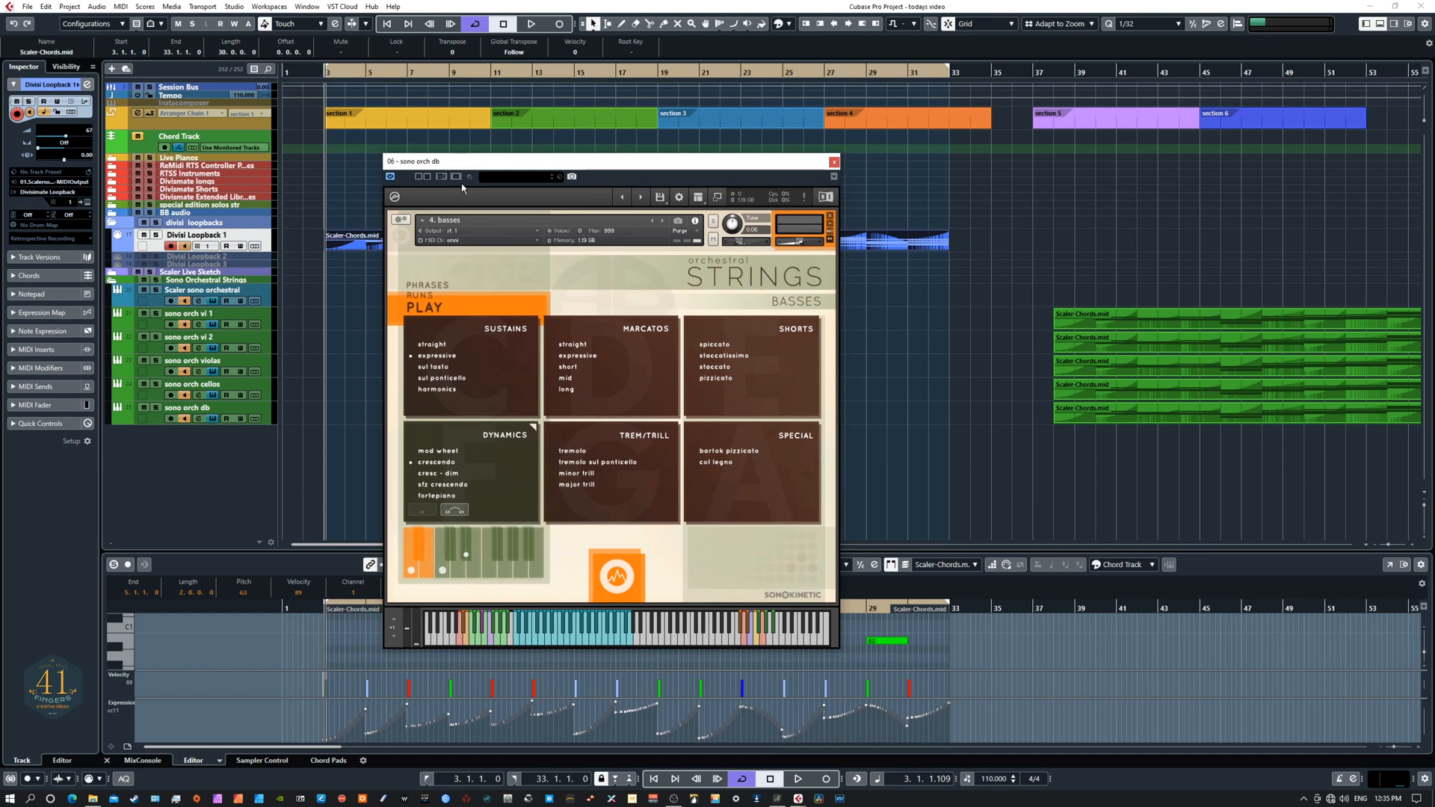